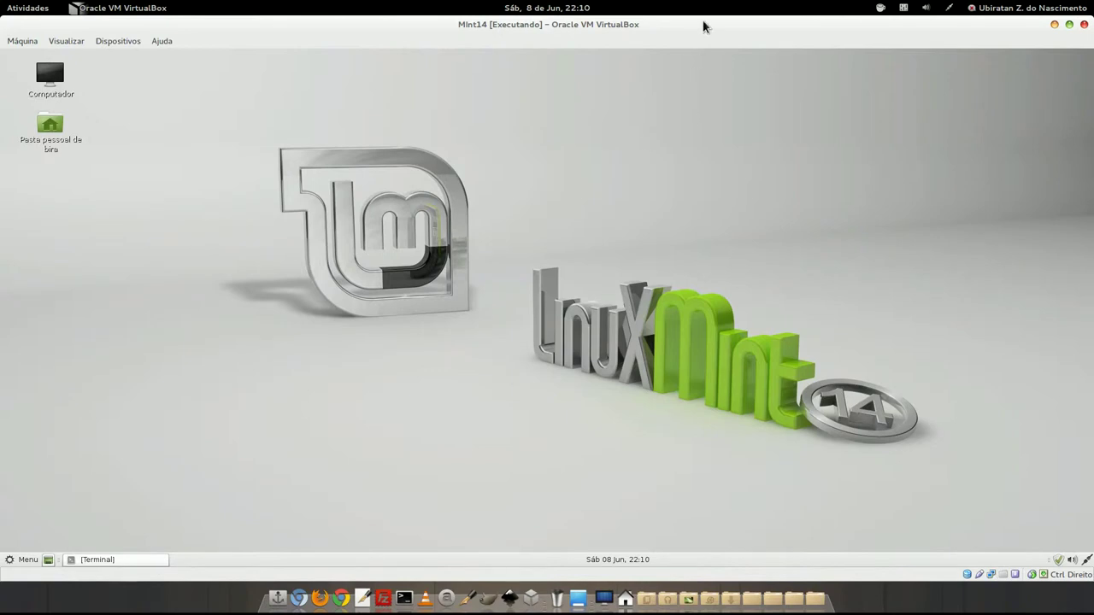
# Restore the minimized terminal in the Mint virtual machine and place it near the middle of the desktop.
pyautogui.press('super+Down')
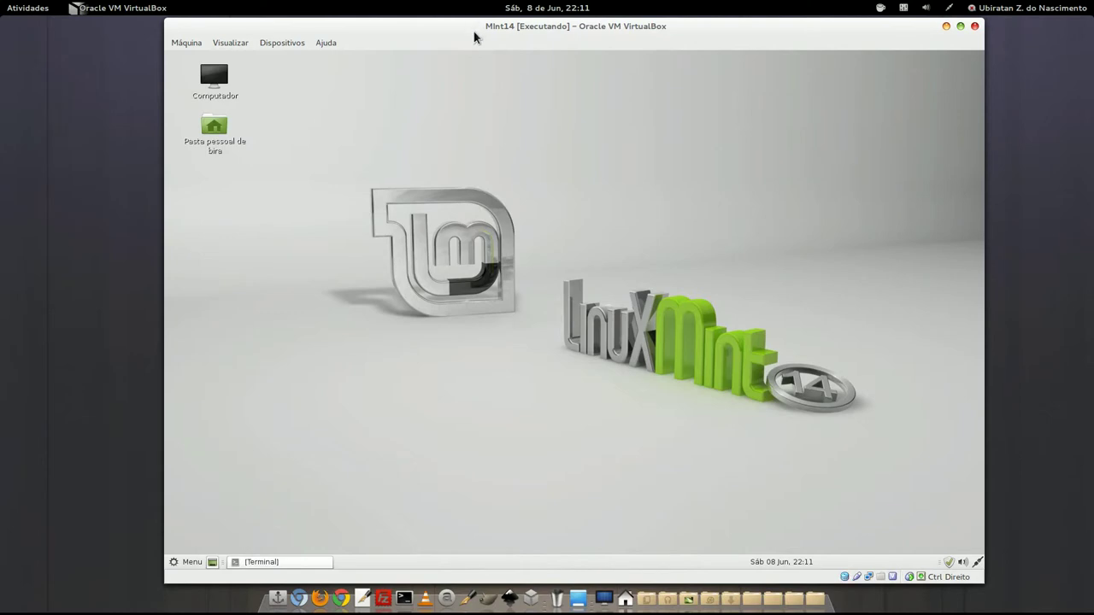
pyautogui.click(961, 26)
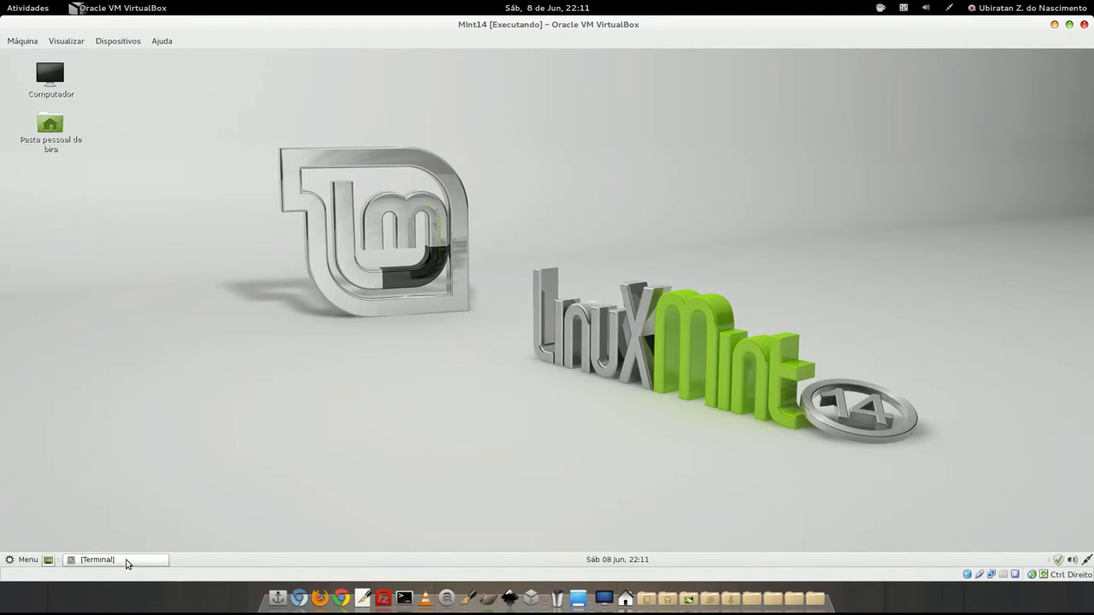
pyautogui.click(126, 562)
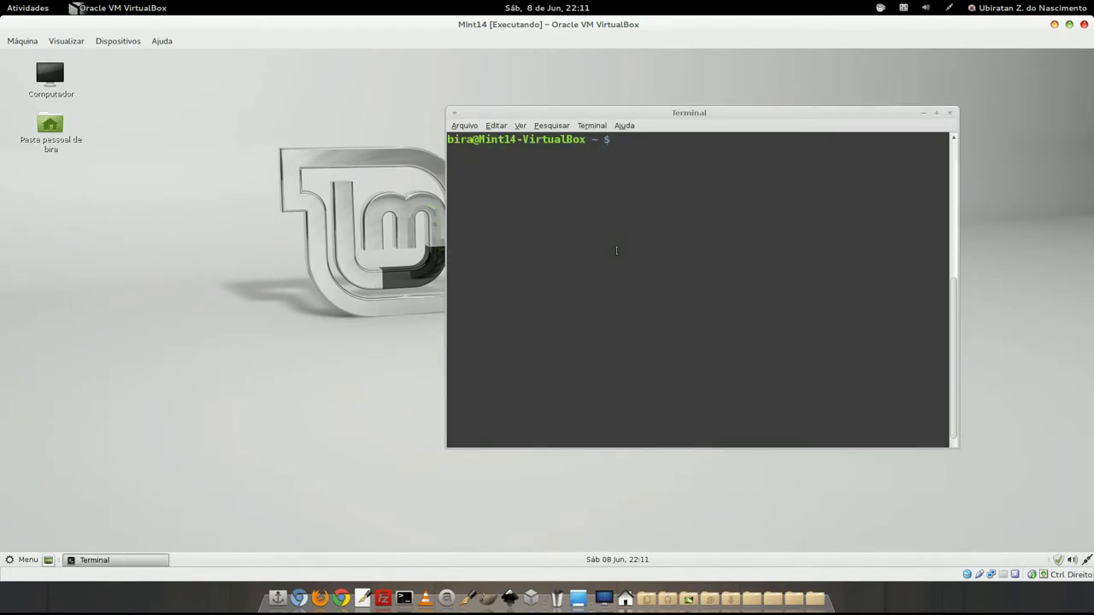
pyautogui.moveTo(698, 120); pyautogui.dragTo(556, 80)
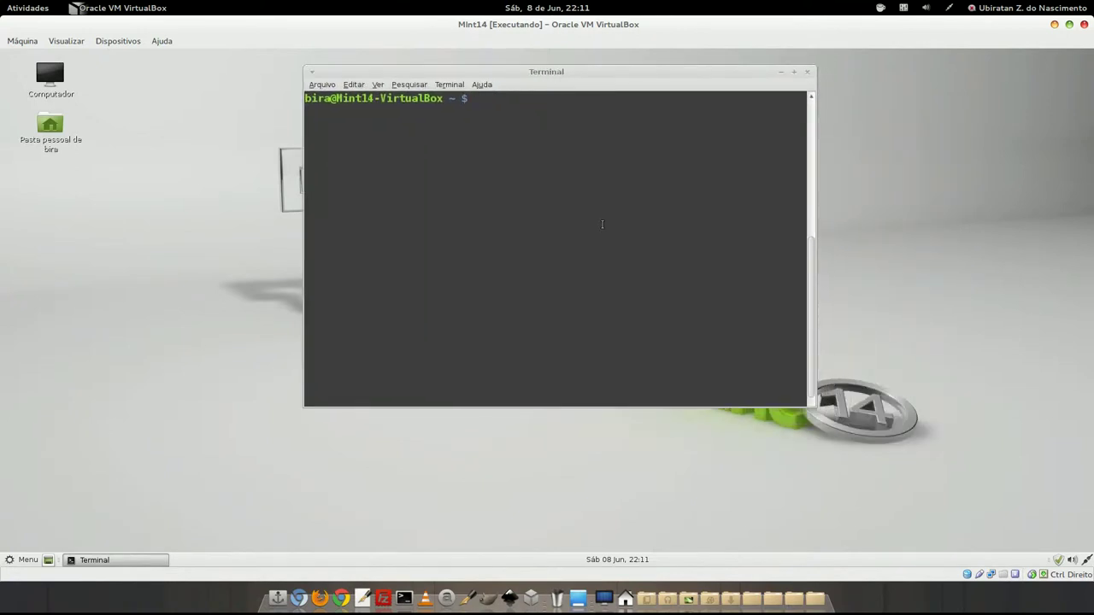
# Print /etc/apache2/sites-available/default with cat and highlight the DocumentRoot path in the output.
pyautogui.write('cat /etc/apa')
pyautogui.press('Tab')
pyautogui.write('si')
pyautogui.press('Tab')
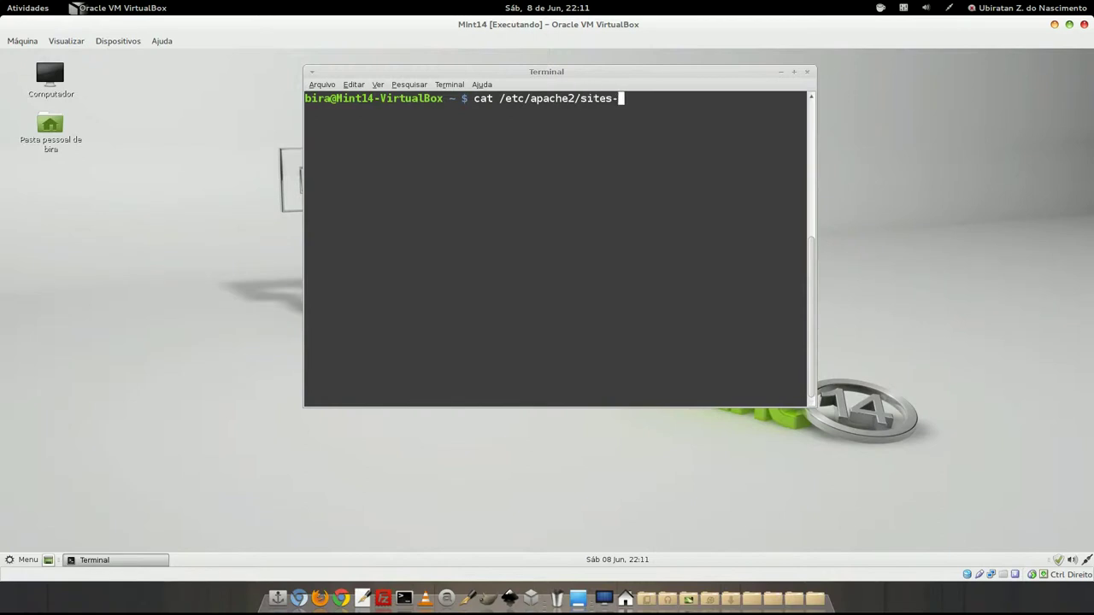
pyautogui.write('a')
pyautogui.press('Tab')
pyautogui.write('def')
pyautogui.press('Tab')
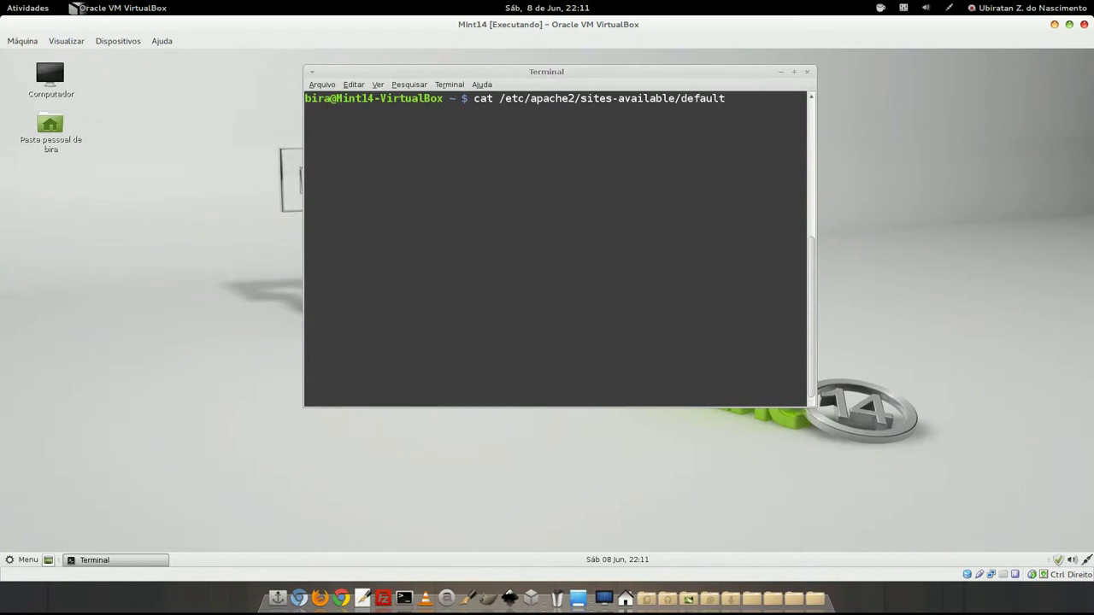
pyautogui.press('Return')
pyautogui.scroll(4, 551, 136)
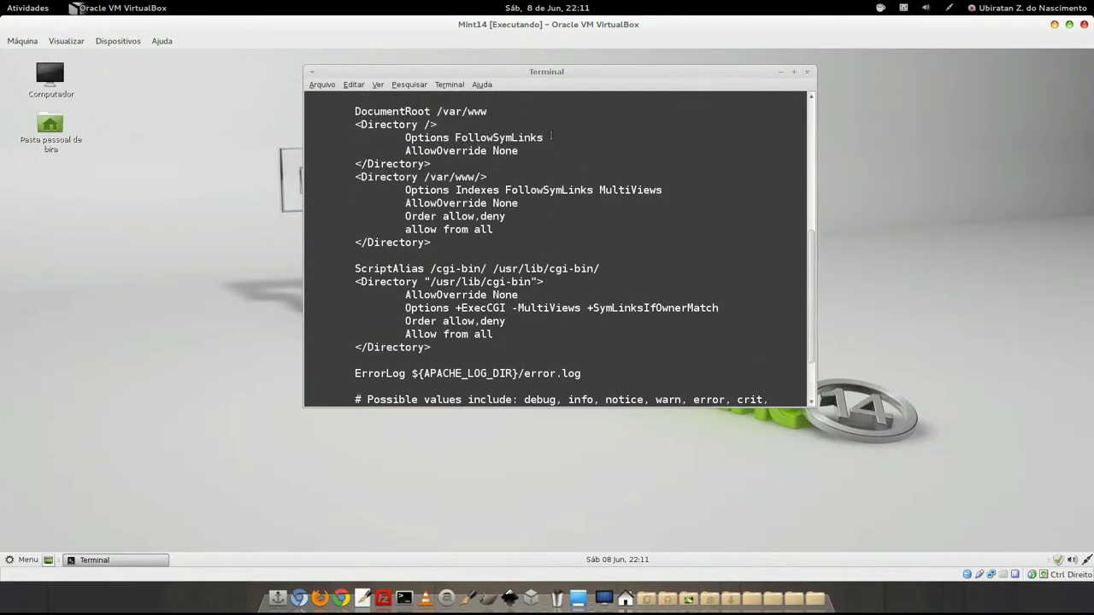
pyautogui.moveTo(437, 190); pyautogui.dragTo(489, 189)
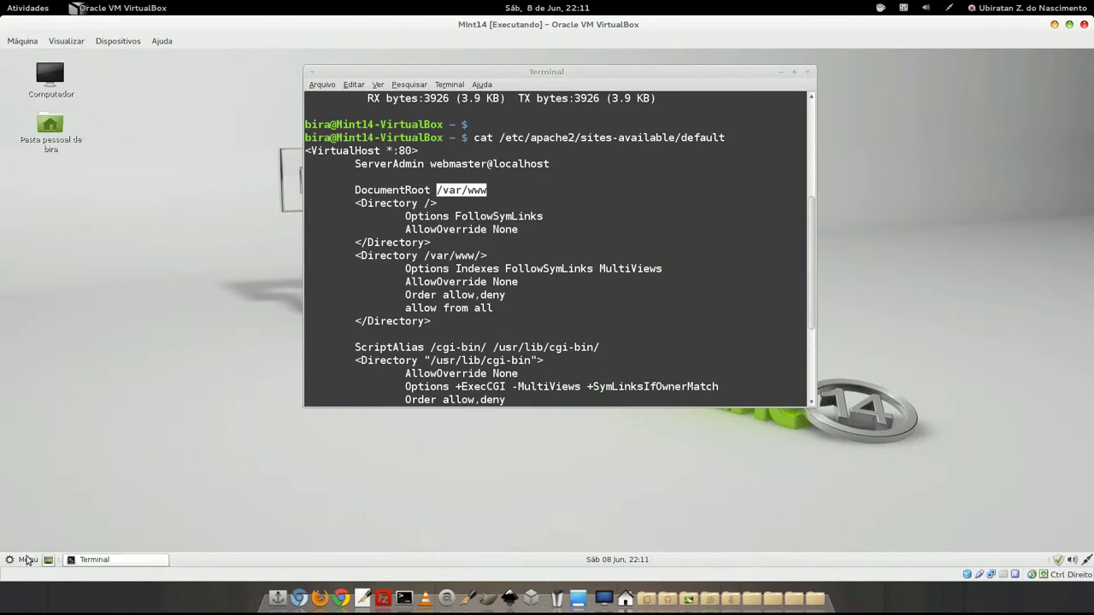
# Open the Firefox web browser inside the virtual machine and load the localhost page.
pyautogui.click(25, 559)
pyautogui.click(163, 346)
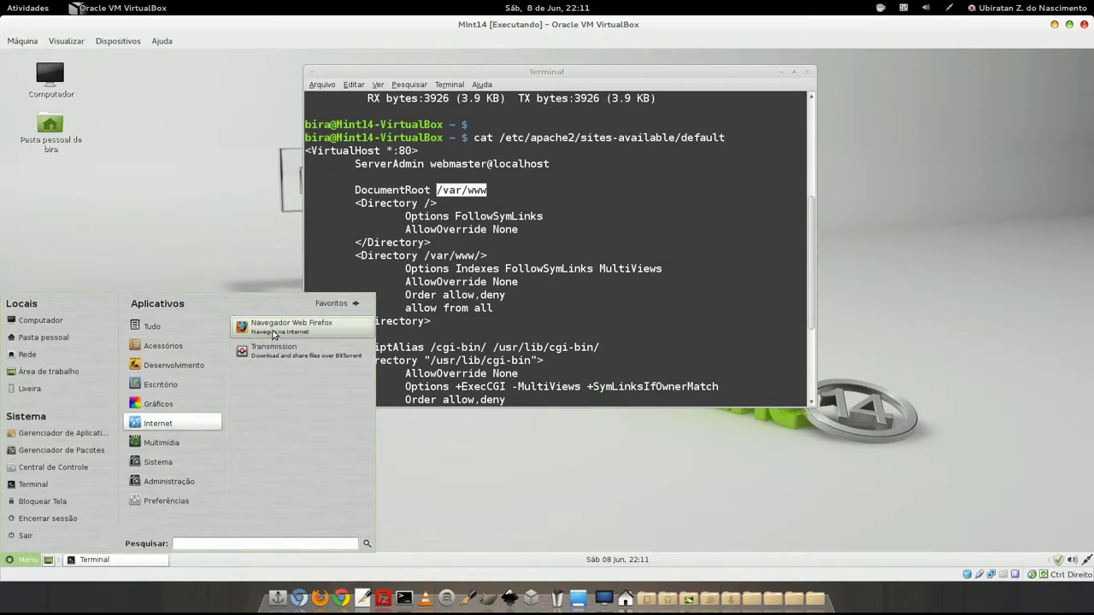
pyautogui.click(265, 325)
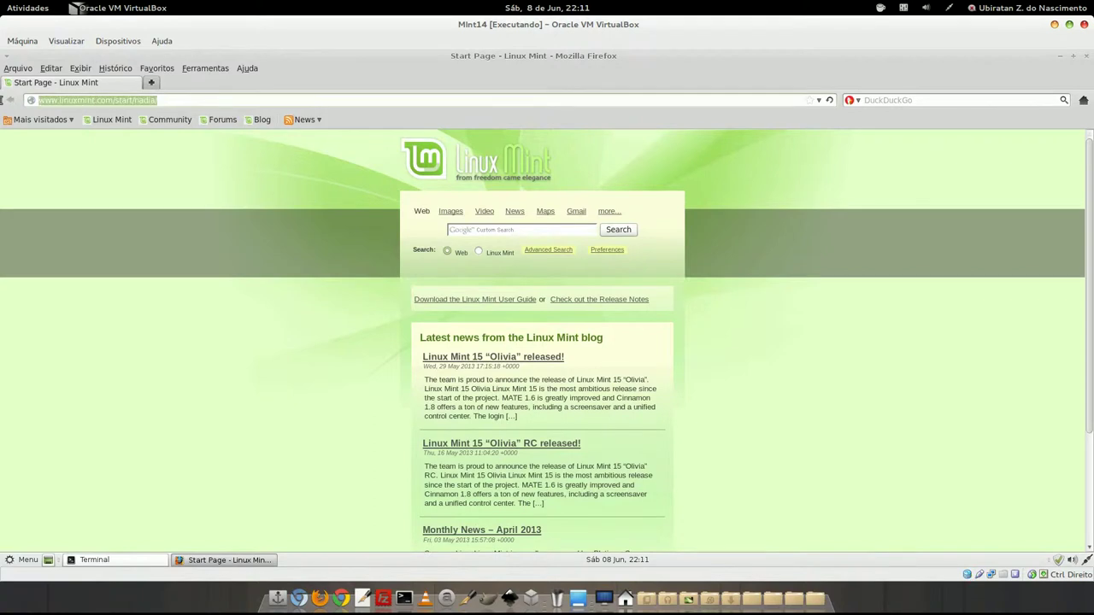
pyautogui.write('local')
pyautogui.press('Return')
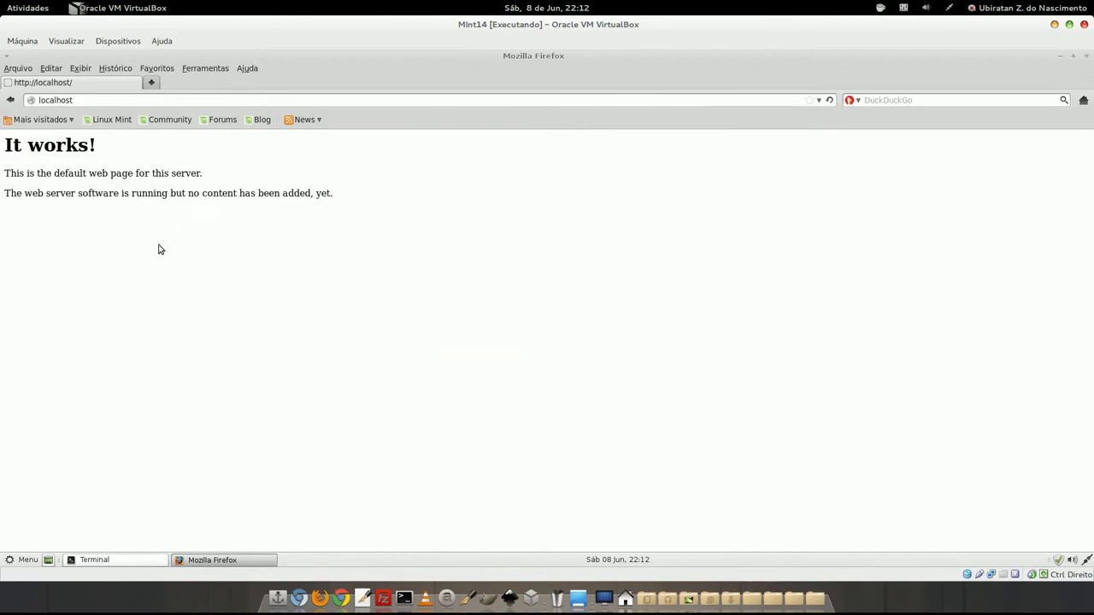
# Return to the terminal, examine the DocumentRoot line of the Apache site configuration, and place the window beside the browser page's text.
pyautogui.click(108, 564)
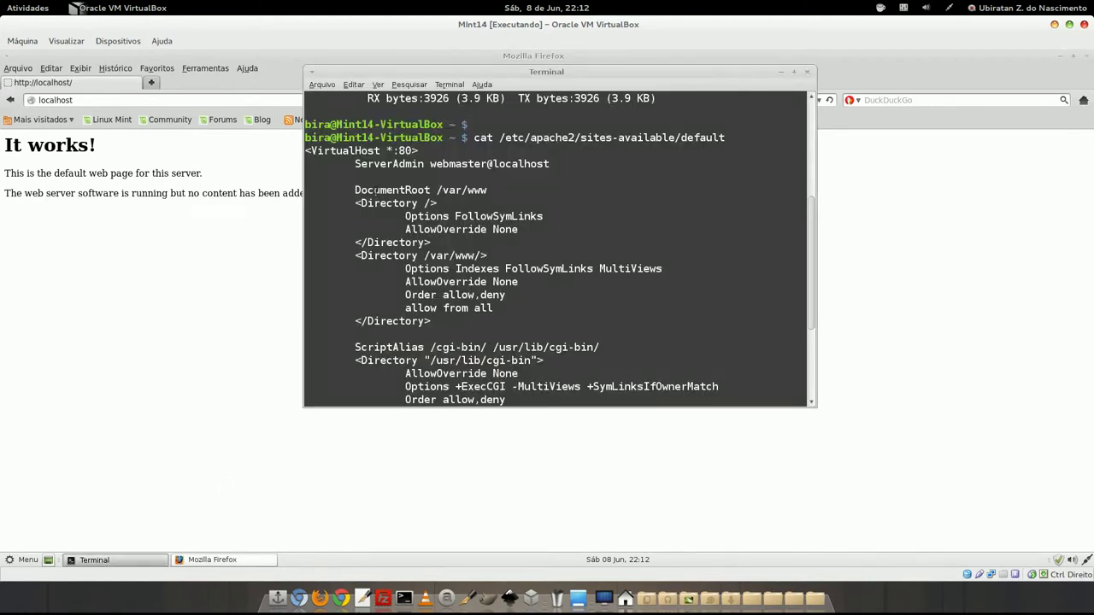
pyautogui.moveTo(354, 185); pyautogui.dragTo(488, 190)
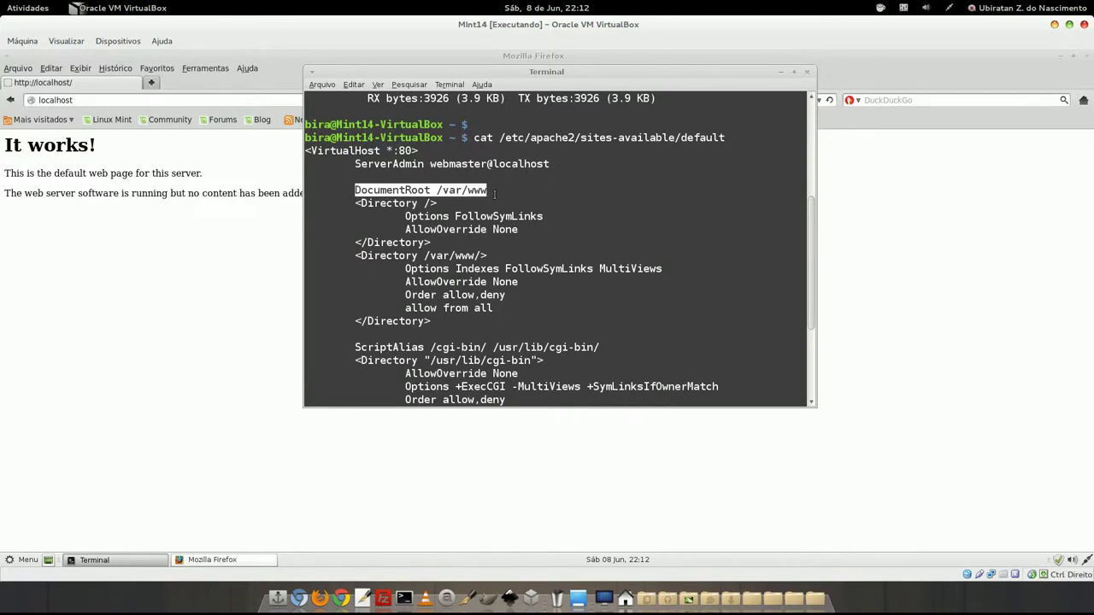
pyautogui.click(495, 193)
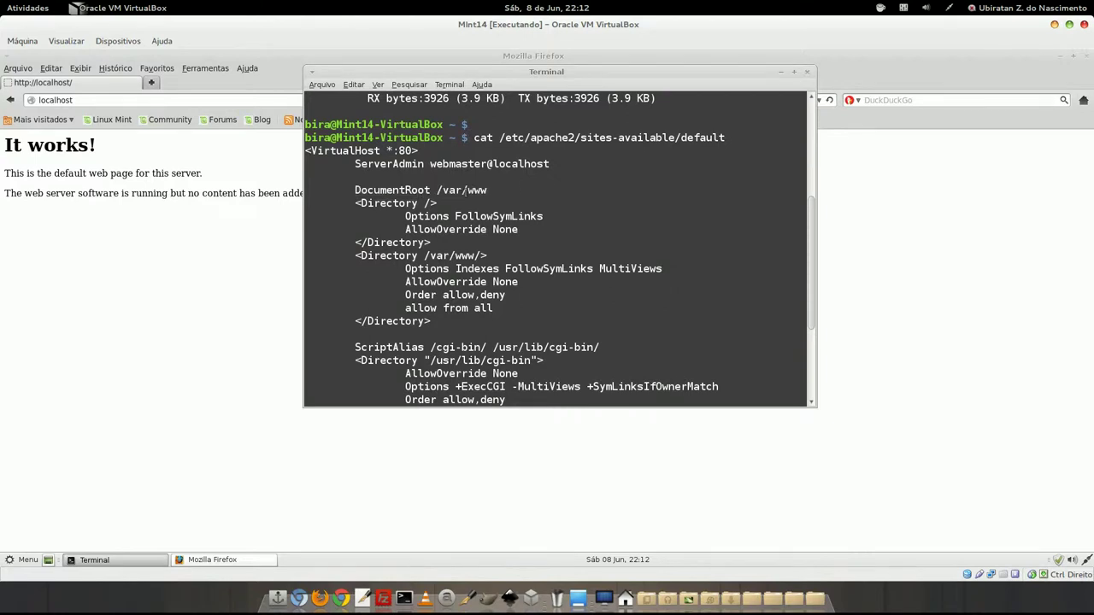
pyautogui.moveTo(577, 74); pyautogui.dragTo(608, 140)
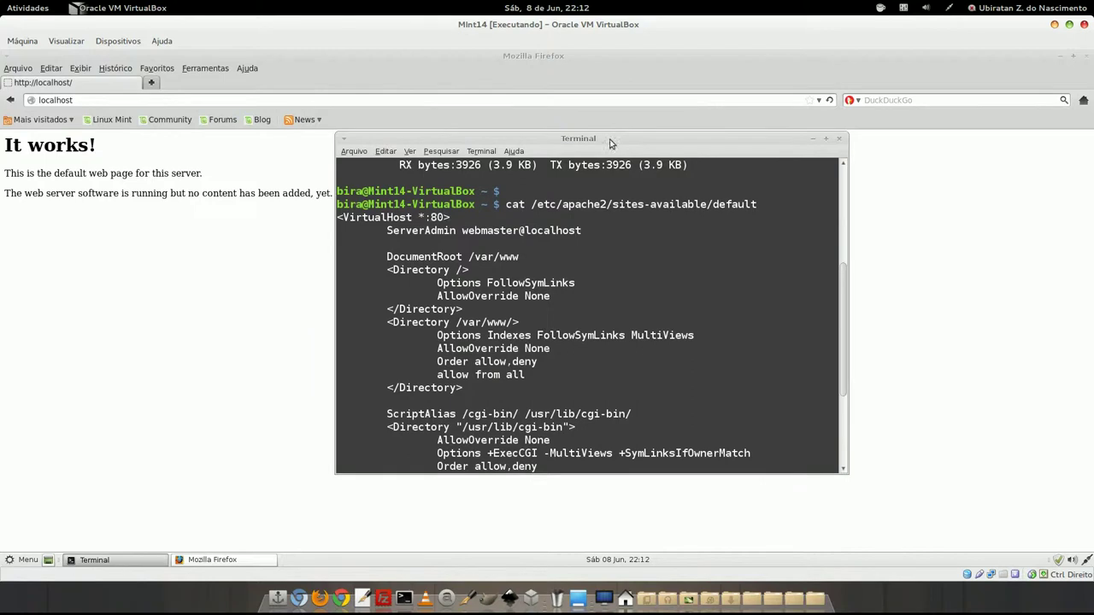
pyautogui.moveTo(469, 257); pyautogui.dragTo(518, 257)
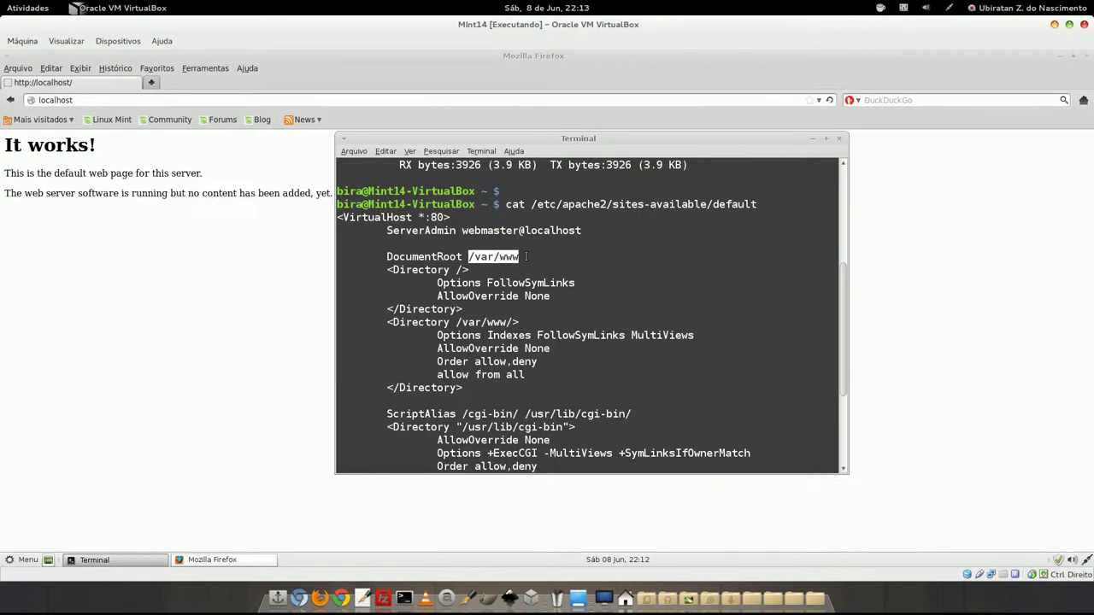
pyautogui.moveTo(596, 138); pyautogui.dragTo(548, 127)
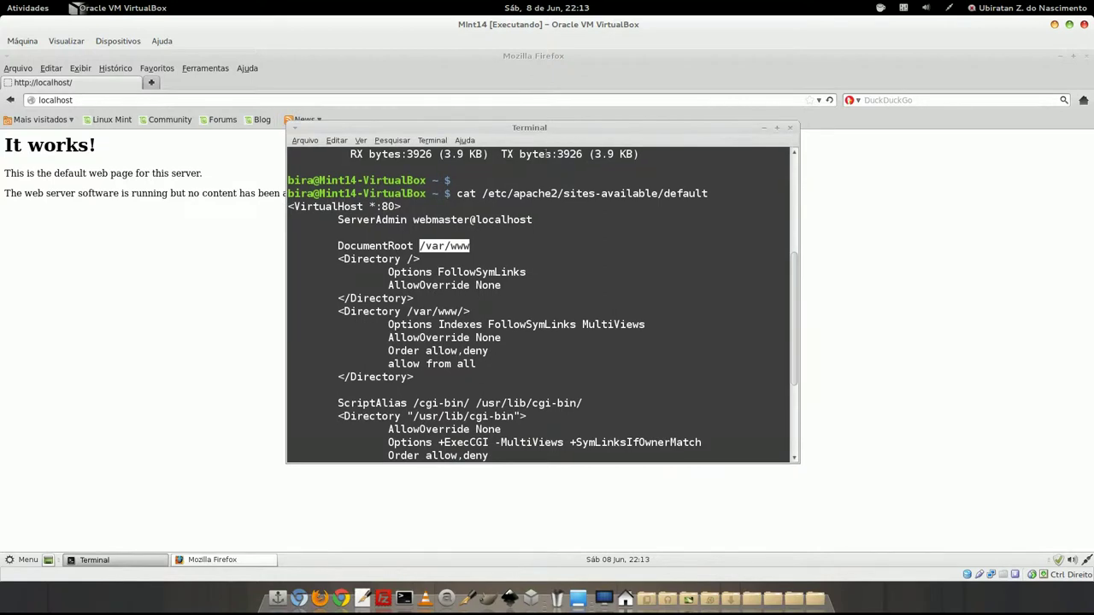
pyautogui.click(484, 249)
pyautogui.moveTo(495, 132); pyautogui.dragTo(630, 130)
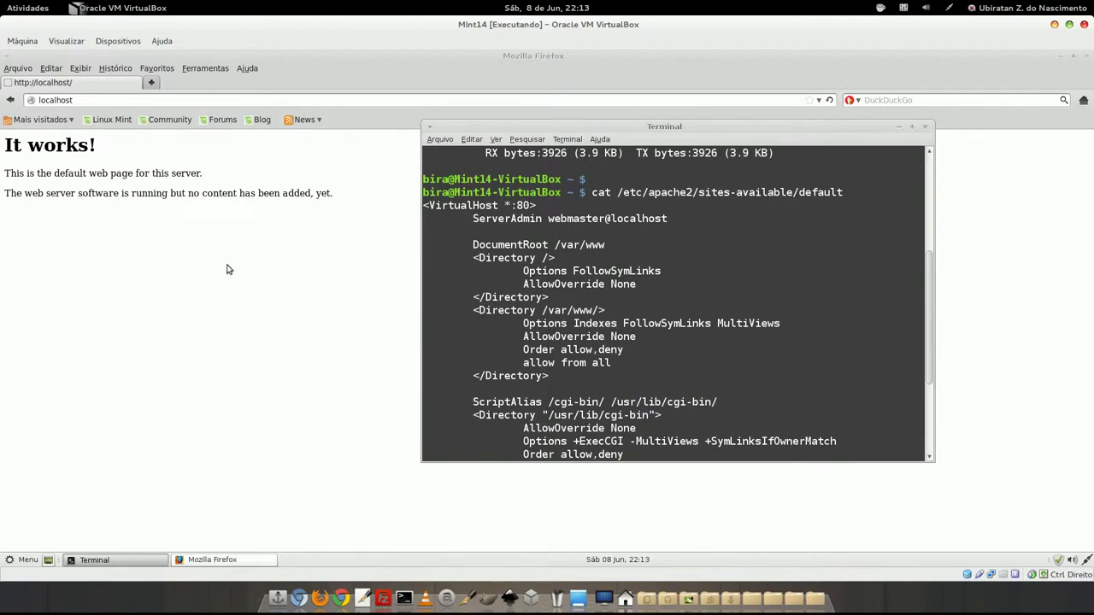
# Create a folder named projetos in the personal home folder using the file manager.
pyautogui.click(18, 562)
pyautogui.click(49, 340)
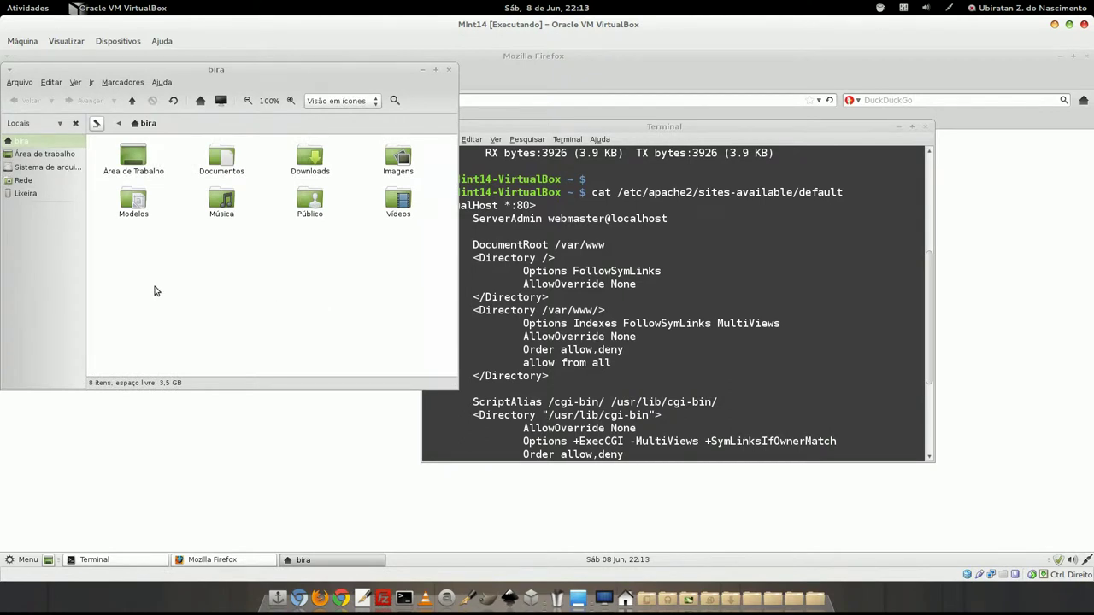
pyautogui.rightClick(174, 270)
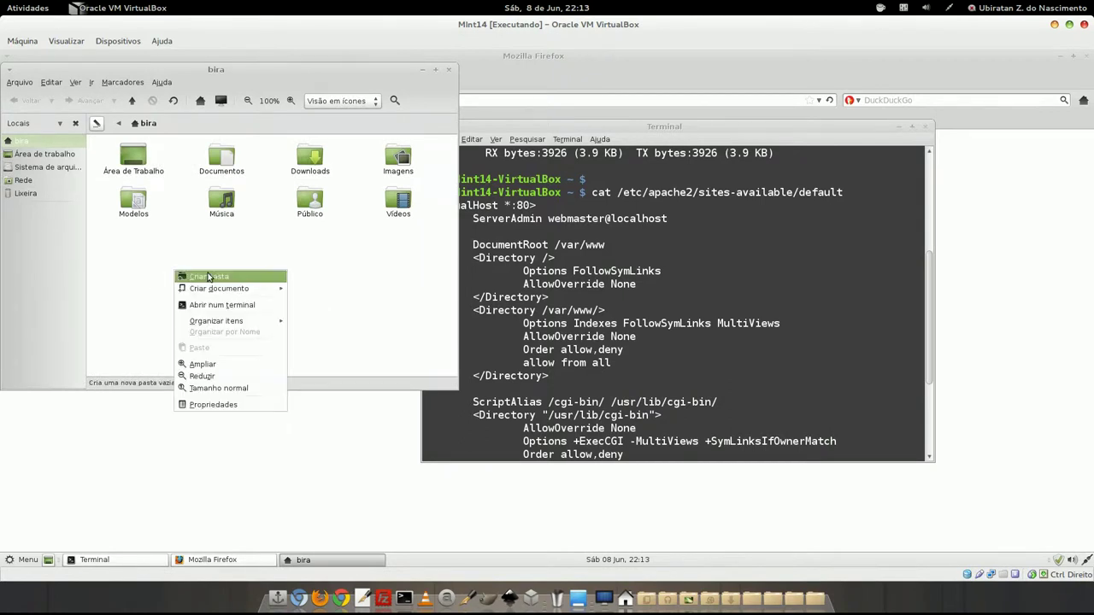
pyautogui.click(208, 277)
pyautogui.write('projetos')
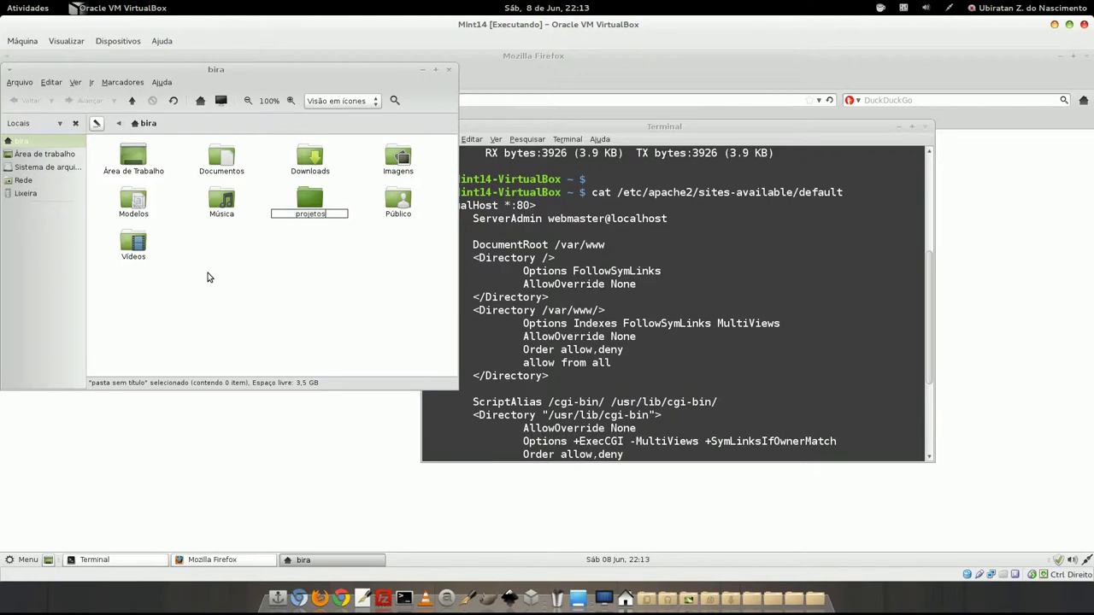
pyautogui.press('Return')
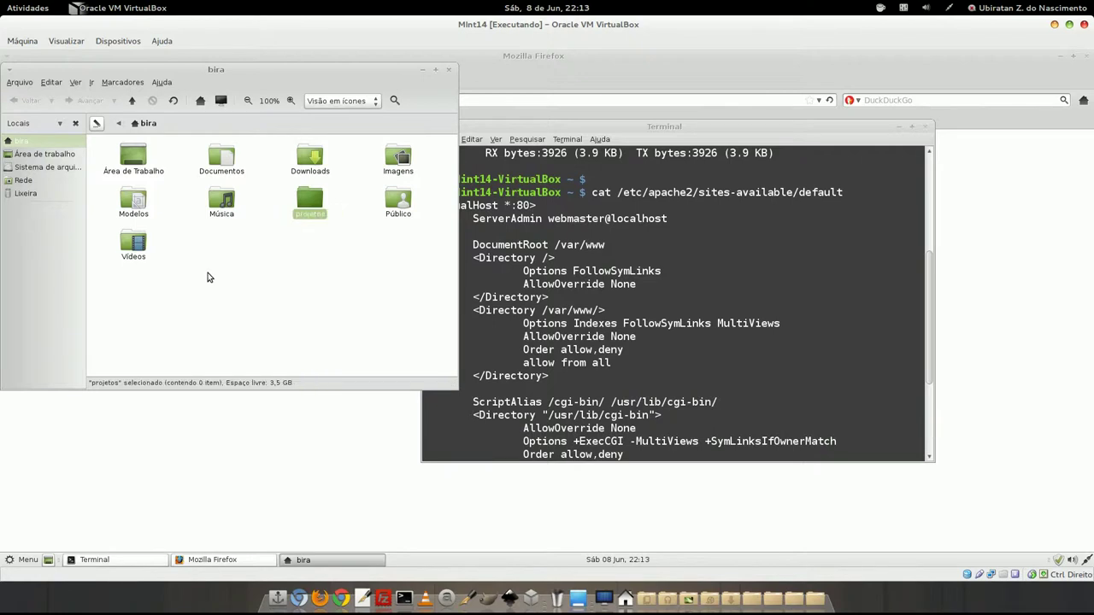
# Open the projetos folder and show its full location path as editable text.
pyautogui.doubleClick(309, 200)
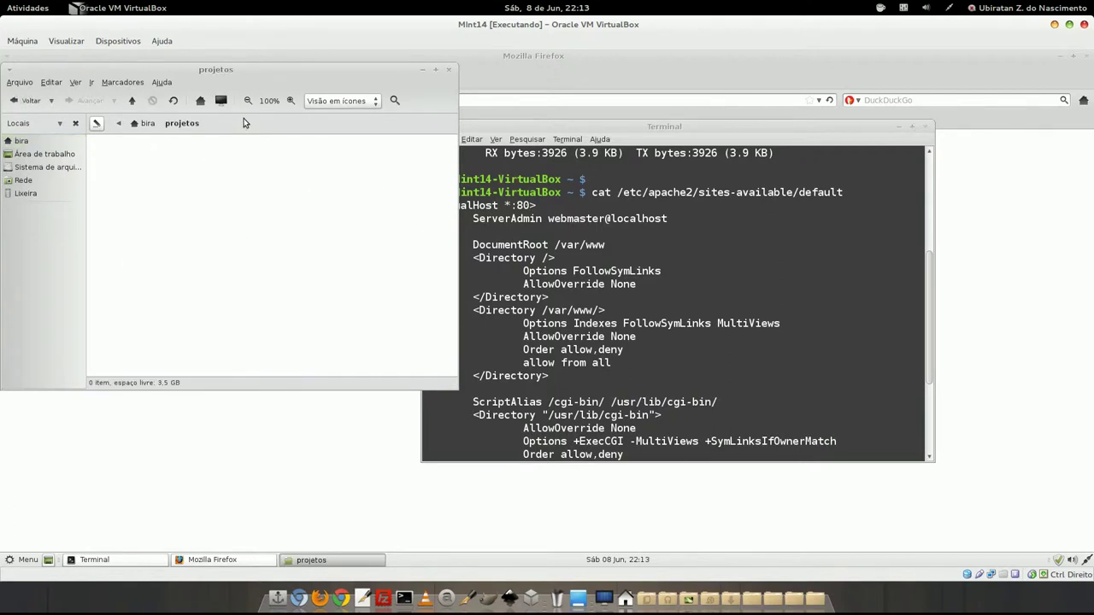
pyautogui.hotkey('ctrl', 'l')
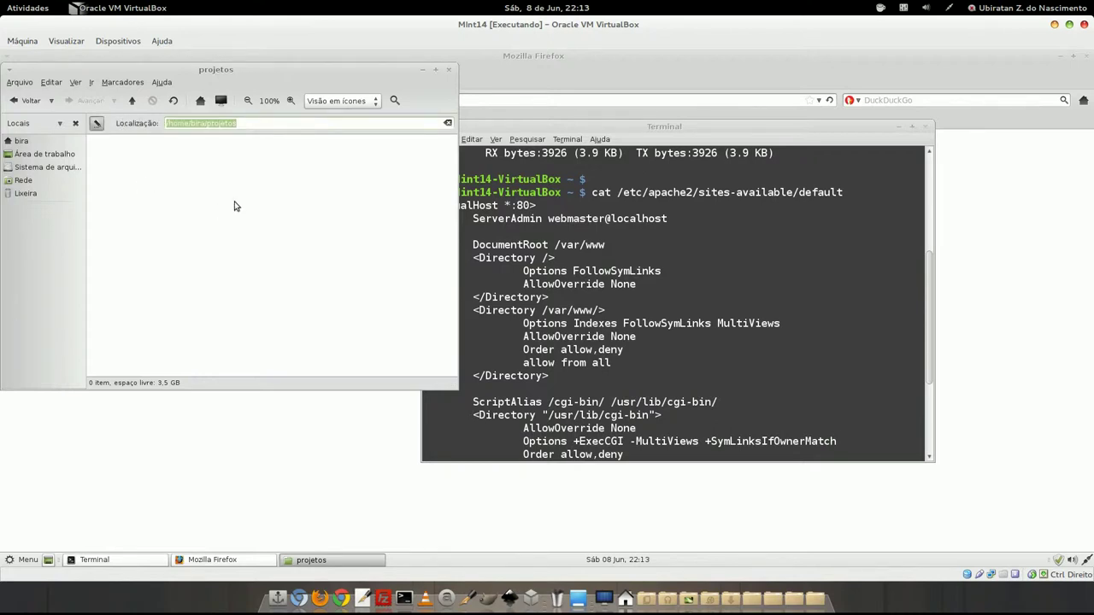
pyautogui.click(245, 124)
# Bring the terminal forward, reposition it so the folder's path stays readable, and clear its screen.
pyautogui.click(735, 126)
pyautogui.moveTo(735, 127); pyautogui.dragTo(676, 112)
pyautogui.doubleClick(654, 398)
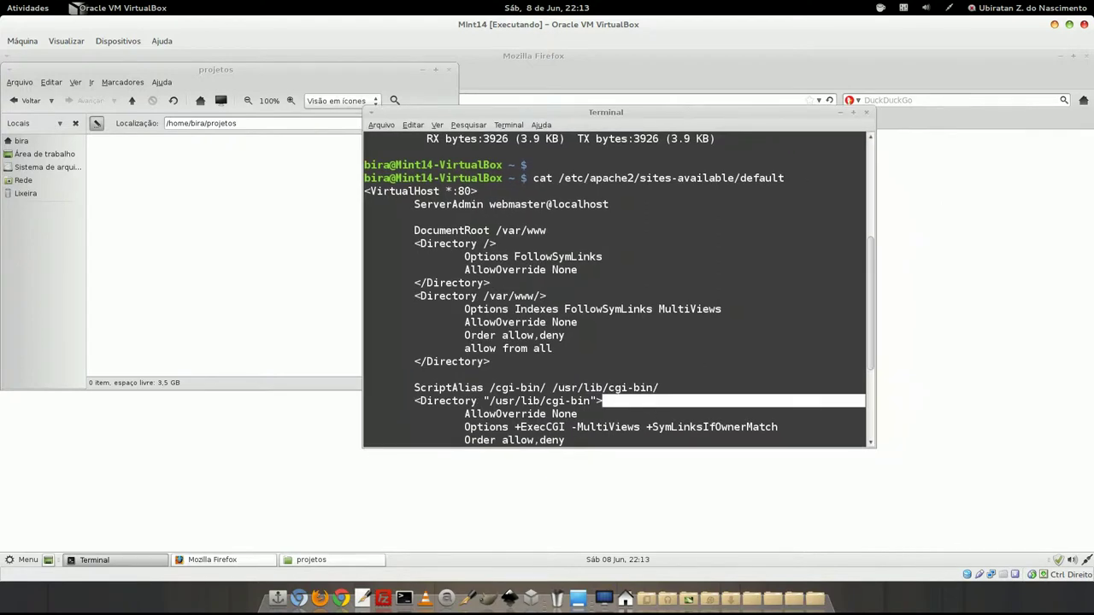
pyautogui.press('Return')
pyautogui.press('Return')
pyautogui.hotkey('ctrl', 'l')
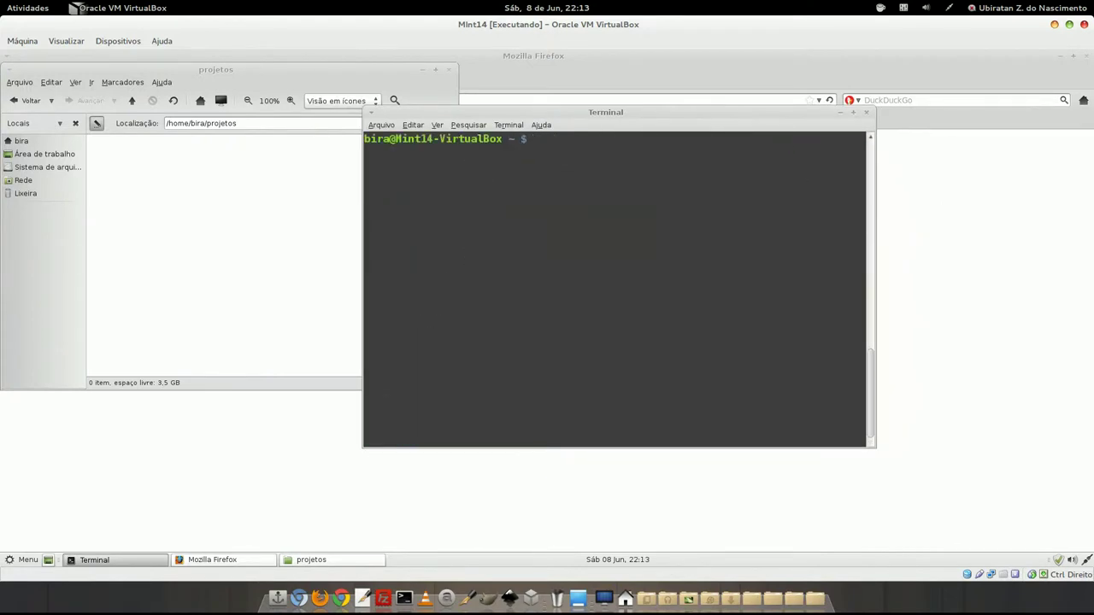
# Open /etc/apache2/sites-available/default for editing with sudo nano, entering the account password.
pyautogui.press('Up')
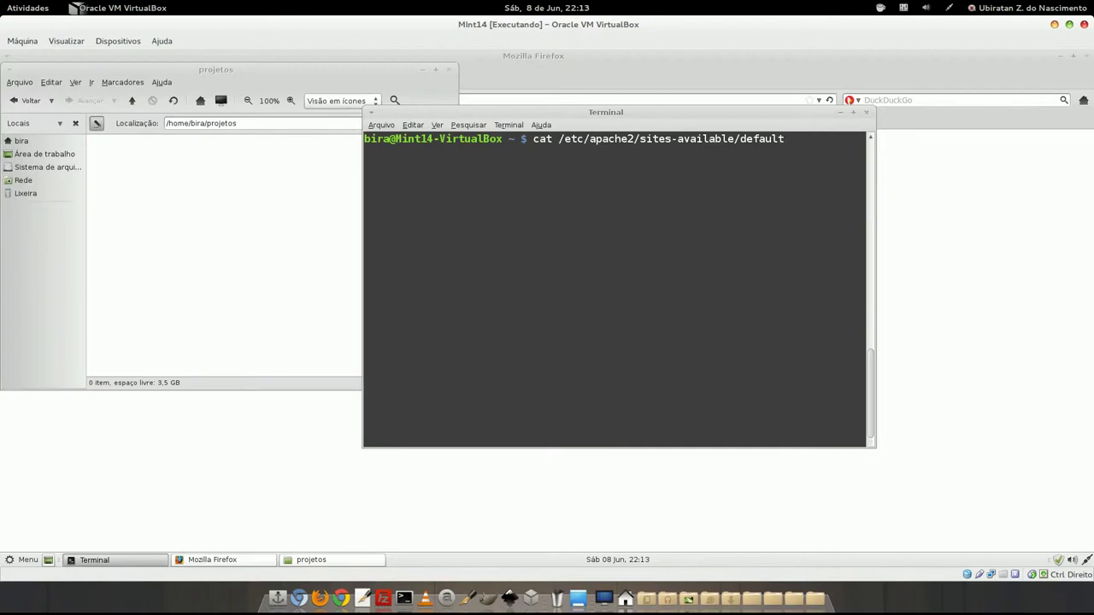
pyautogui.press('Home')
pyautogui.write('sudo nano')
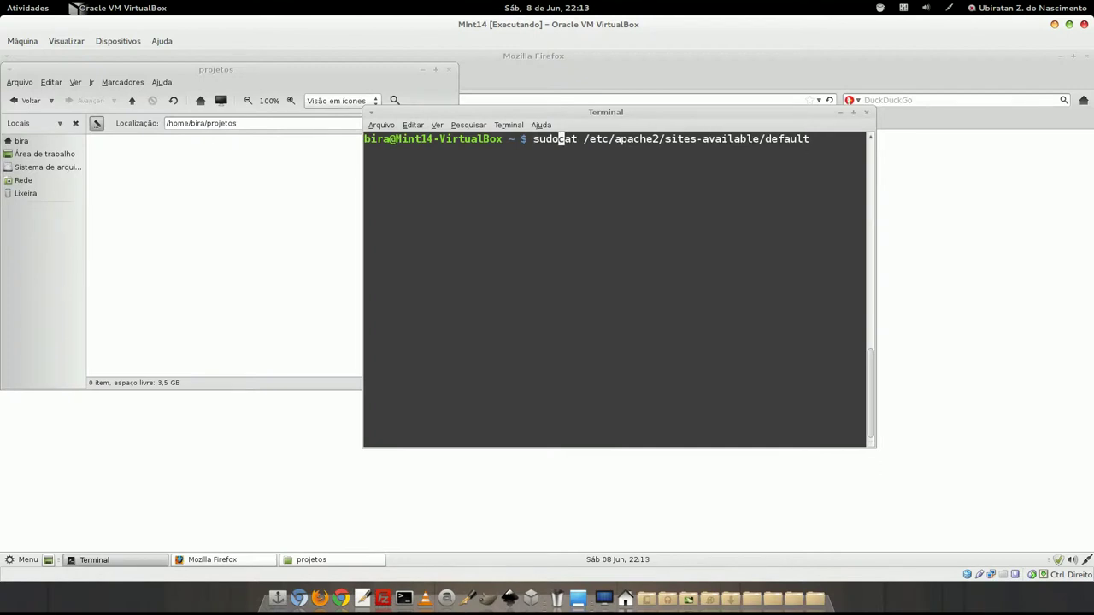
pyautogui.press('Delete')
pyautogui.press('Delete')
pyautogui.press('Delete')
pyautogui.press('Left')
pyautogui.press('Left')
pyautogui.press('Left')
pyautogui.press('Left')
pyautogui.press('Right')
pyautogui.press('Right')
pyautogui.press('Right')
pyautogui.press('Right')
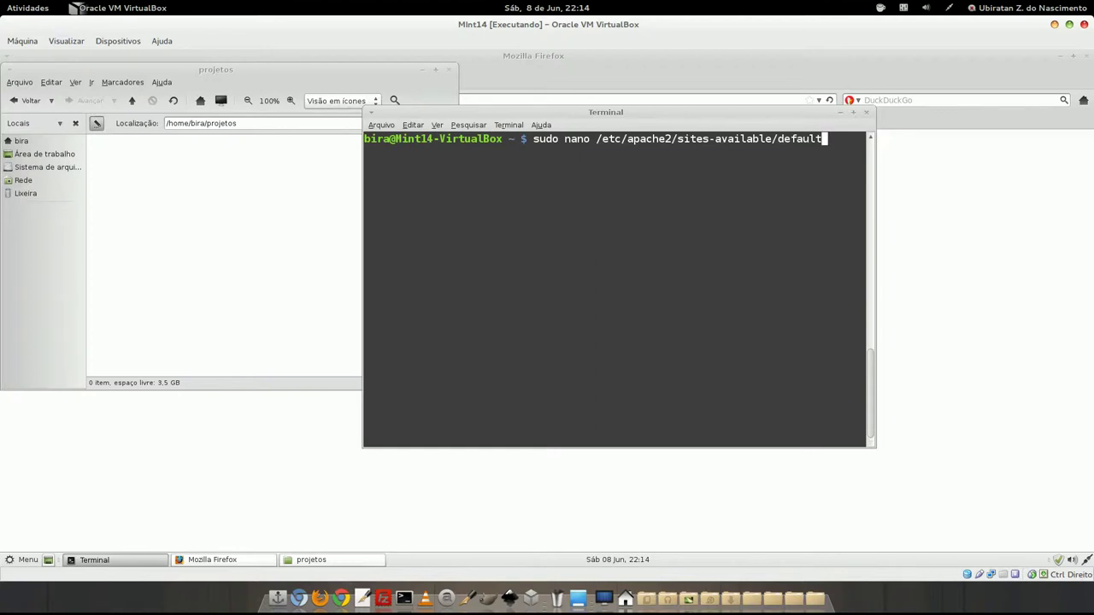
pyautogui.press('Return')
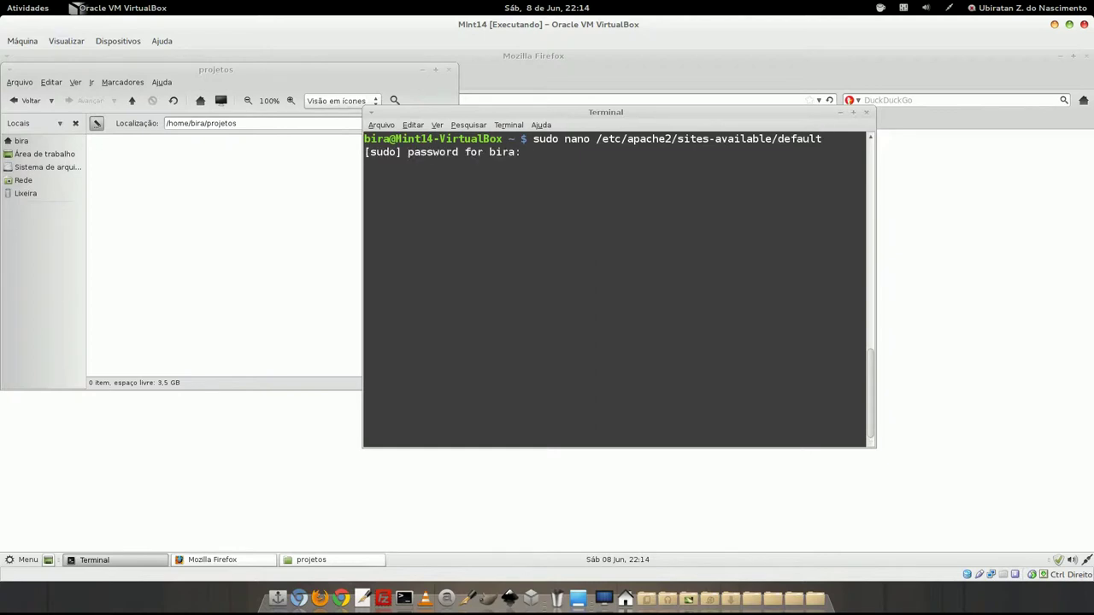
pyautogui.press('Return')
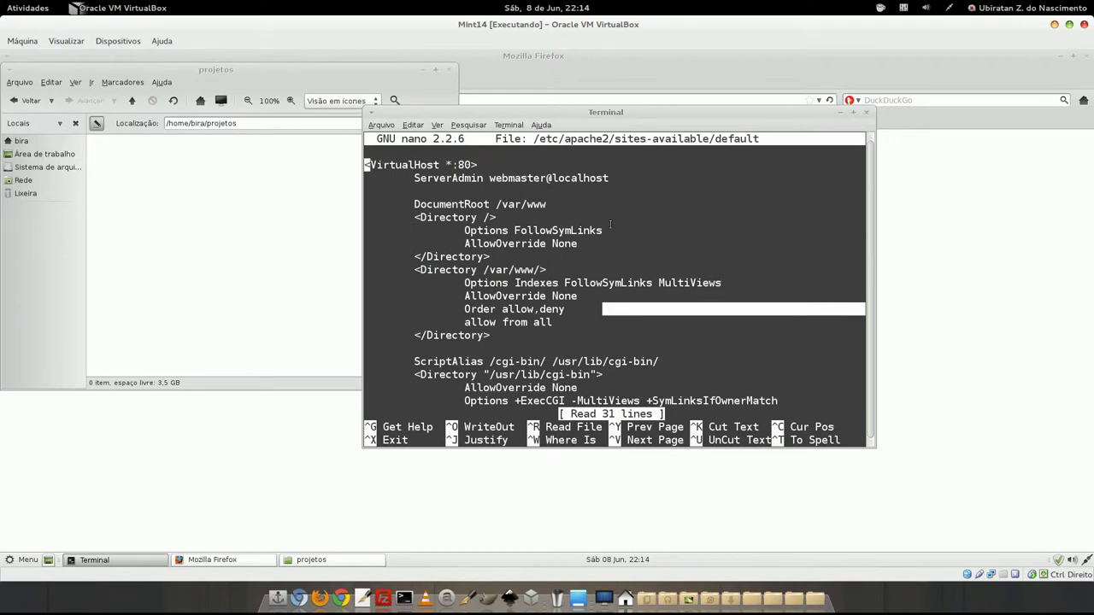
# Set the DocumentRoot path in the Apache site configuration to /home/bira/projetos.
pyautogui.press('Down')
pyautogui.press('Down')
pyautogui.press('End')
pyautogui.press('BackSpace')
pyautogui.press('BackSpace')
pyautogui.press('BackSpace')
pyautogui.press('BackSpace')
pyautogui.press('BackSpace')
pyautogui.press('BackSpace')
pyautogui.press('BackSpace')
pyautogui.write('ho')
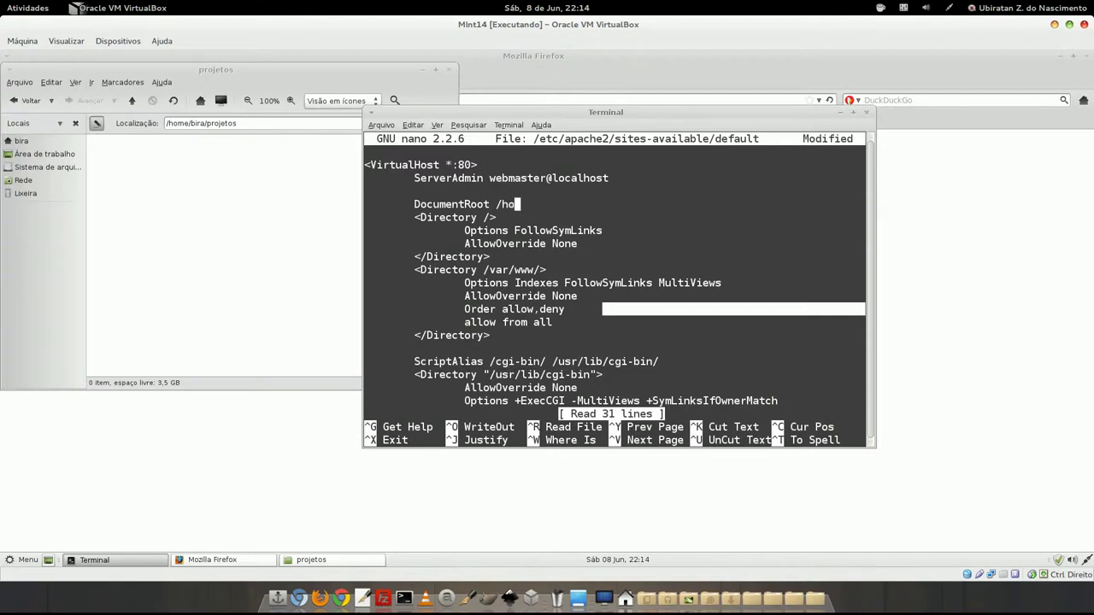
pyautogui.write('me/bira/projetos')
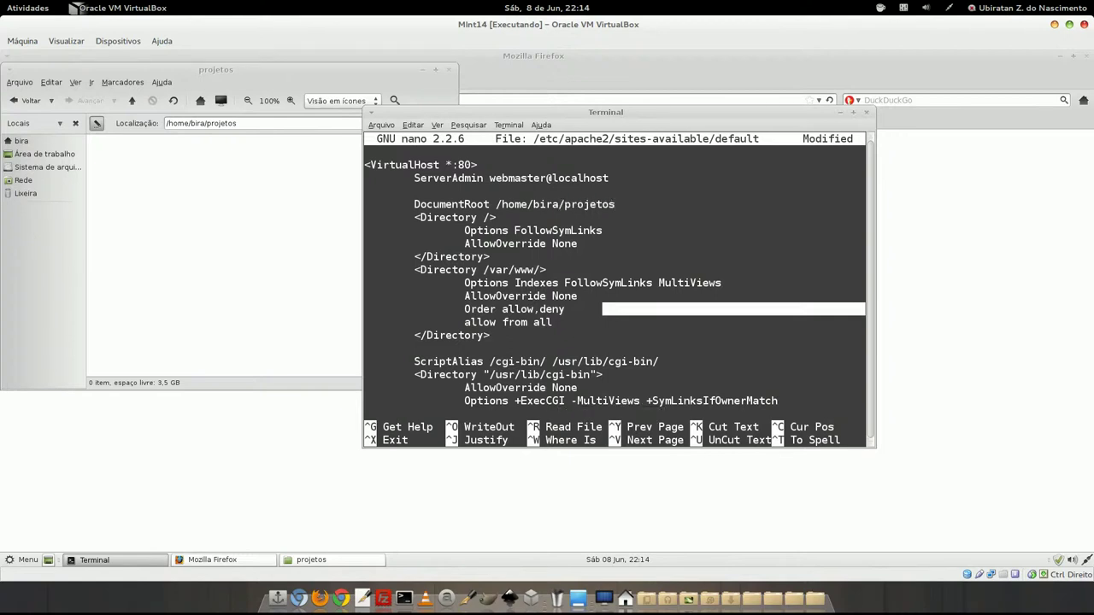
# Replace the second Directory block's path with /home/bira/projetos/ and check it against the DocumentRoot path.
pyautogui.press('Down')
pyautogui.press('Down')
pyautogui.press('Down')
pyautogui.press('Left')
pyautogui.press('BackSpace')
pyautogui.press('BackSpace')
pyautogui.press('BackSpace')
pyautogui.press('BackSpace')
pyautogui.press('BackSpace')
pyautogui.press('BackSpace')
pyautogui.press('BackSpace')
pyautogui.press('BackSpace')
pyautogui.write('home/bira/projetos')
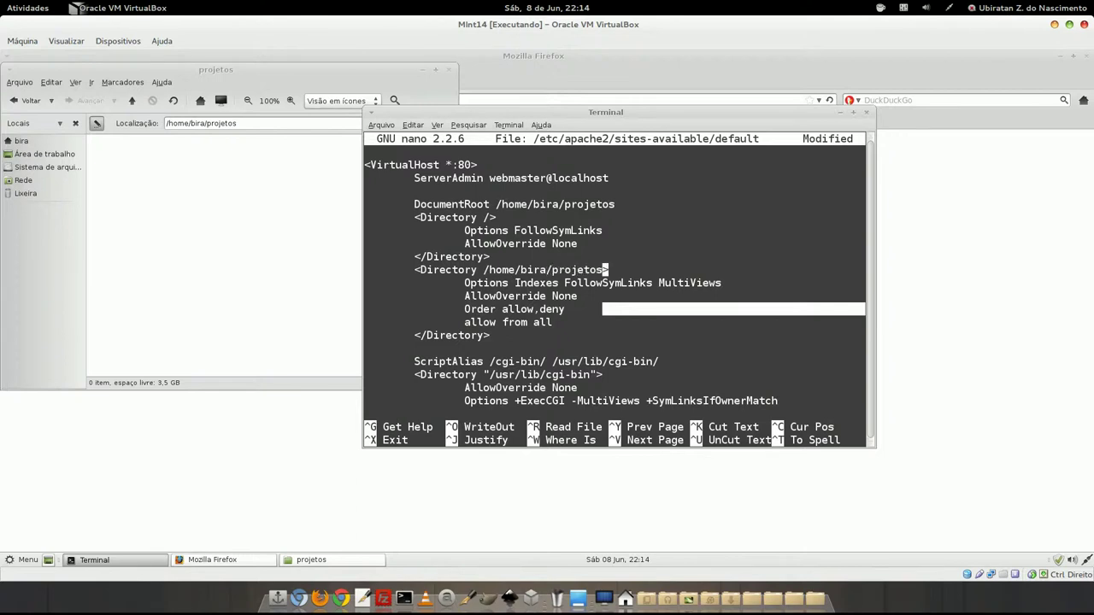
pyautogui.write('/')
pyautogui.moveTo(485, 271); pyautogui.dragTo(614, 270)
pyautogui.moveTo(496, 205); pyautogui.dragTo(621, 202)
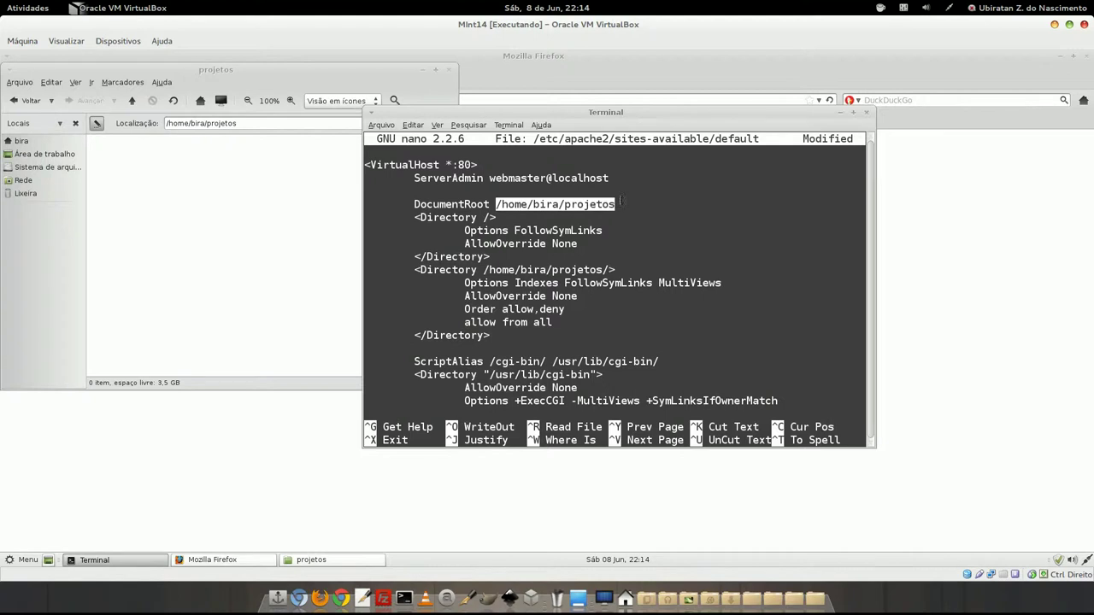
# Save the edited Apache site configuration under its existing name and exit nano.
pyautogui.click(596, 241)
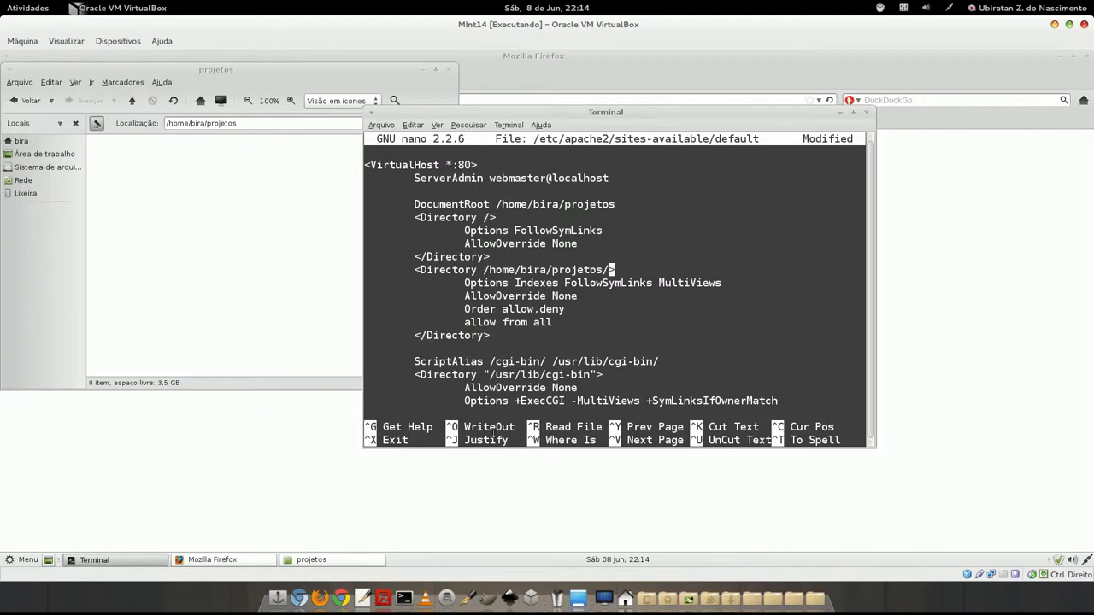
pyautogui.hotkey('ctrl', 'o')
pyautogui.press('Return')
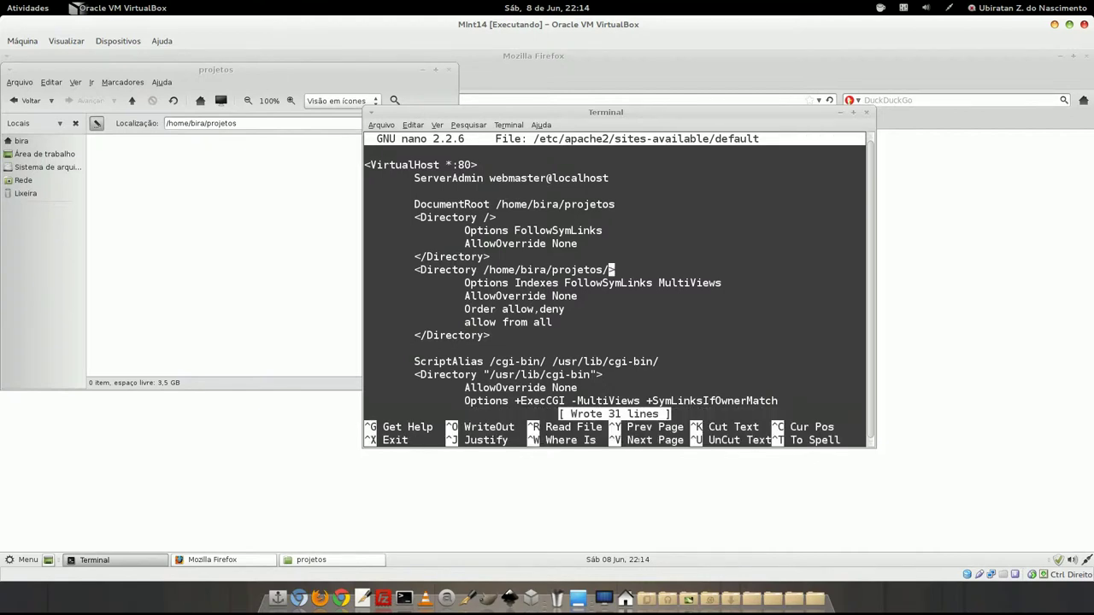
pyautogui.hotkey('ctrl', 'x')
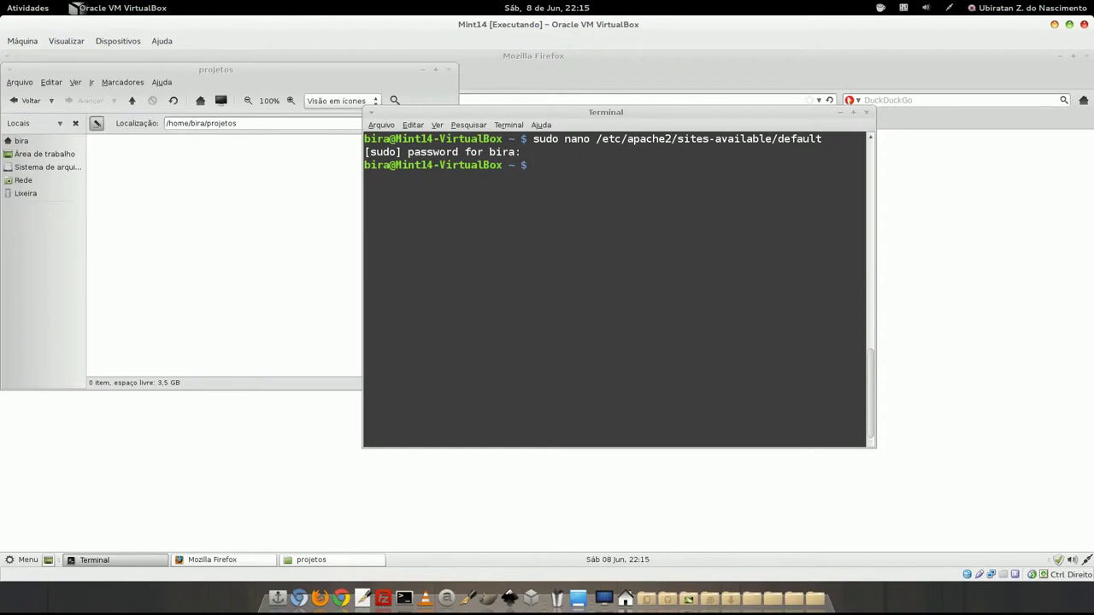
# View the current localhost page in Firefox and place the terminal beside its text.
pyautogui.click(212, 560)
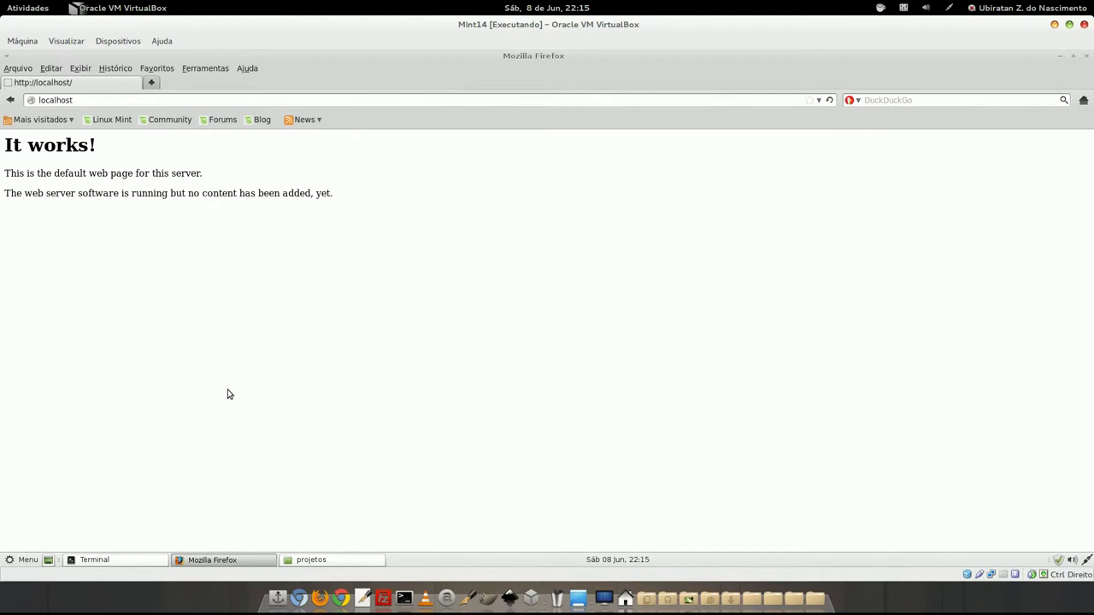
pyautogui.click(129, 562)
pyautogui.moveTo(623, 120); pyautogui.dragTo(674, 149)
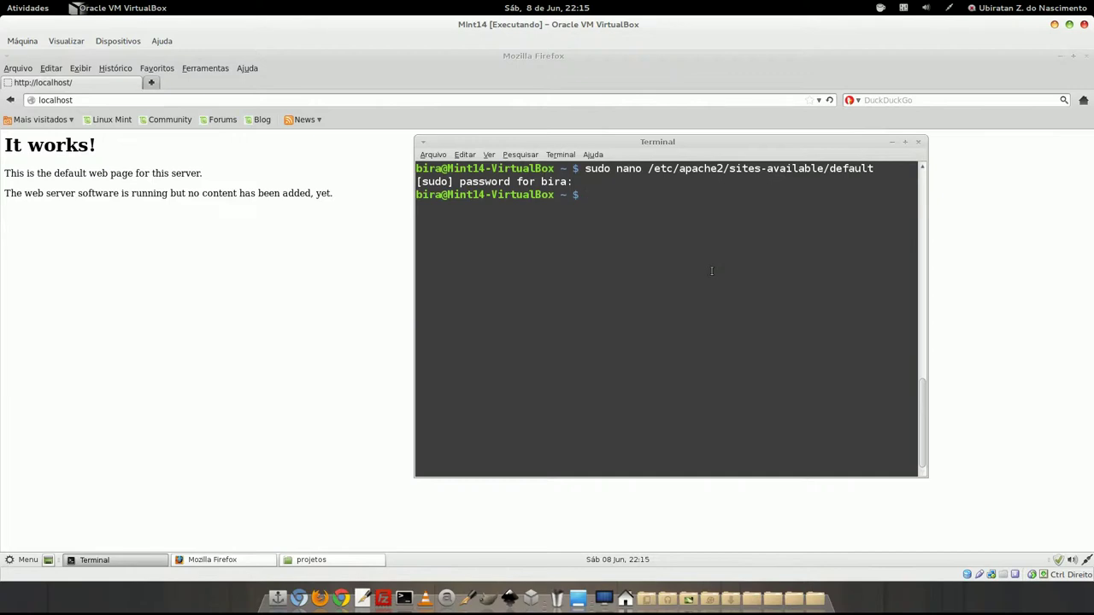
# Change to the /etc/init.d/ directory in the terminal and list its contents.
pyautogui.write('cd /etc/init.d/')
pyautogui.press('Return')
pyautogui.write('ls')
pyautogui.press('Return')
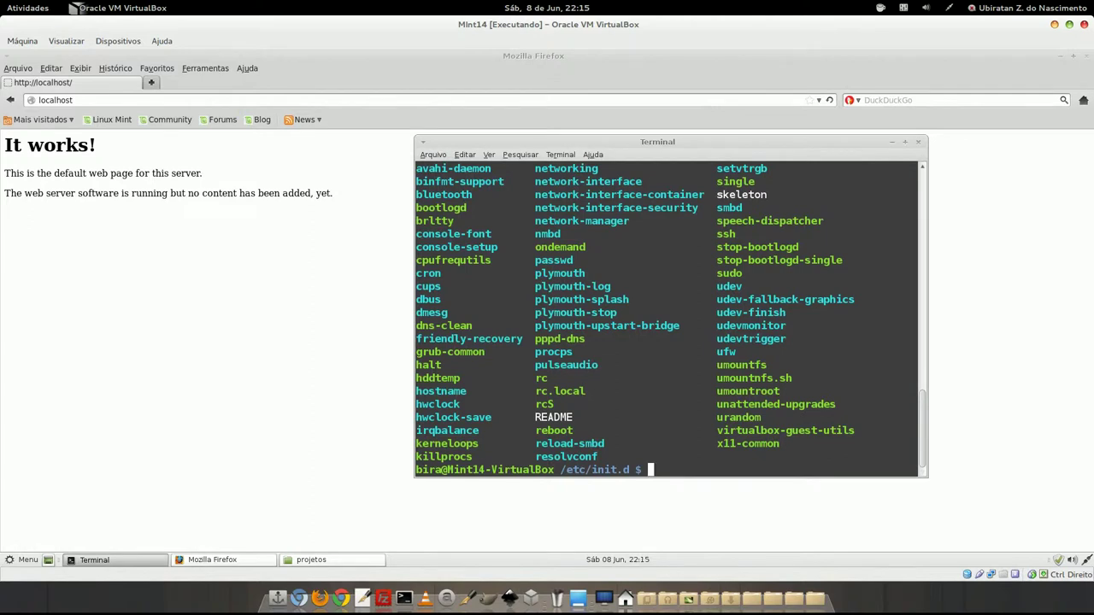
# Restart the web server with sudo ./apache2 restart and reload the localhost page in Firefox.
pyautogui.write('sudo ./apa')
pyautogui.press('Tab')
pyautogui.write('restart')
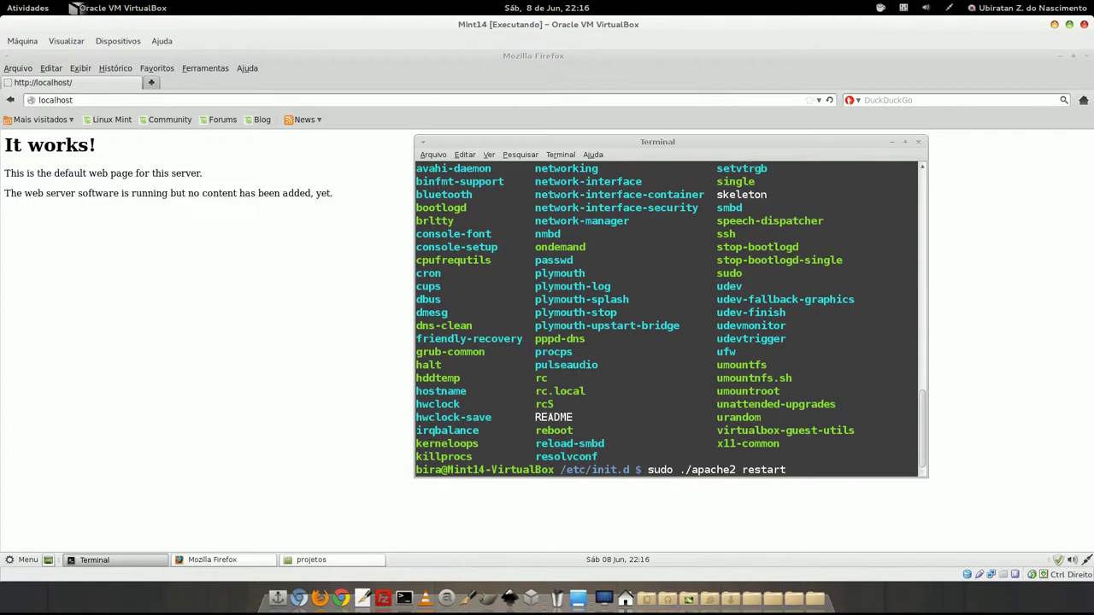
pyautogui.press('Return')
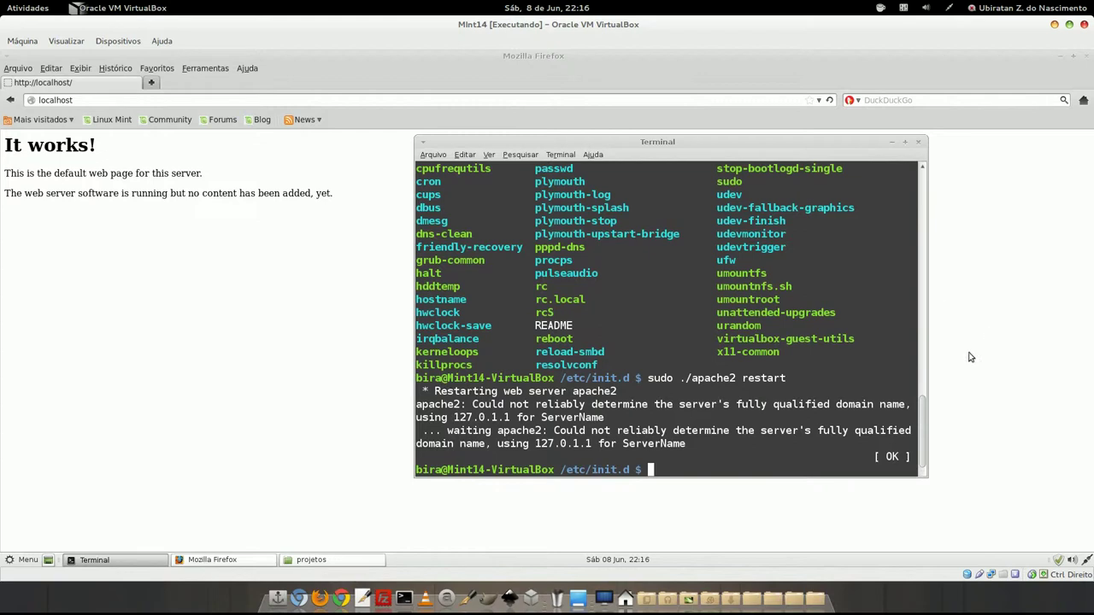
pyautogui.click(374, 368)
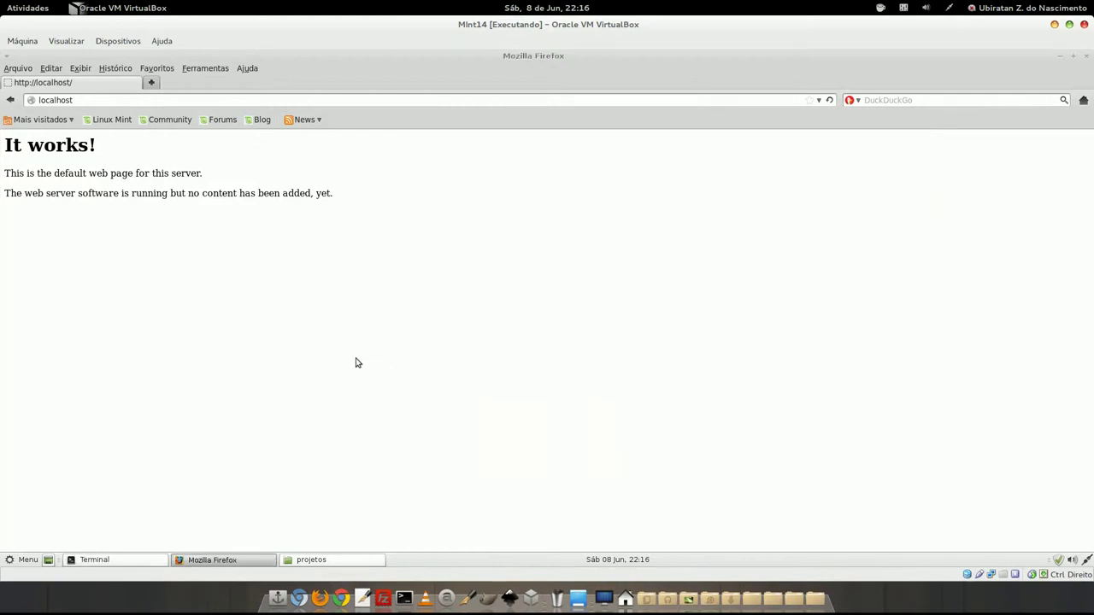
pyautogui.press('F5')
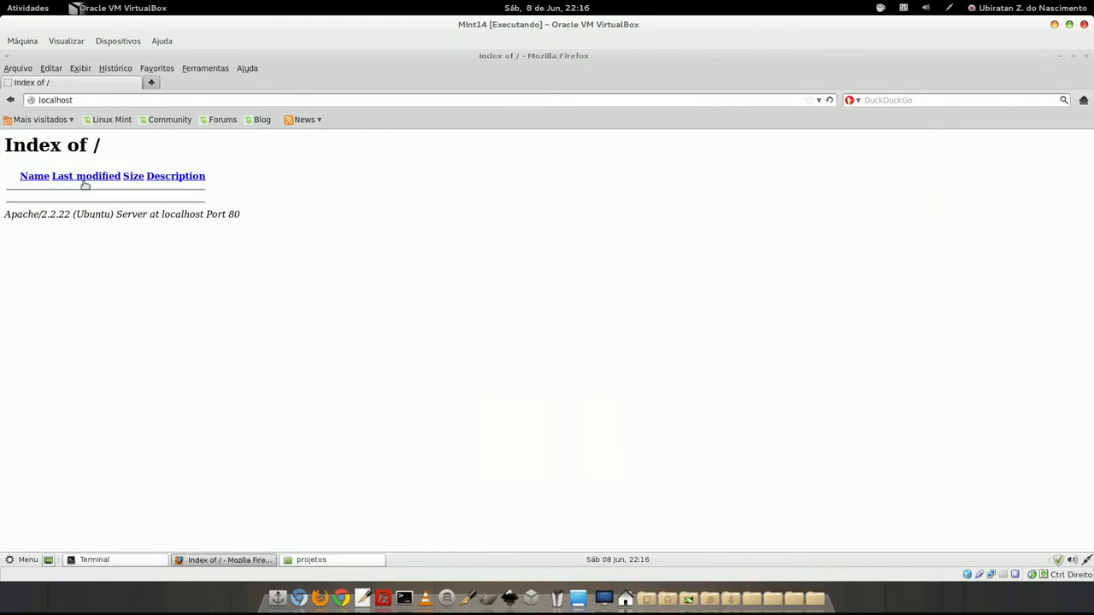
# Create an empty file named index.php in the projetos folder, with the folder window moved clear of the page listing.
pyautogui.click(342, 560)
pyautogui.moveTo(317, 73); pyautogui.dragTo(727, 156)
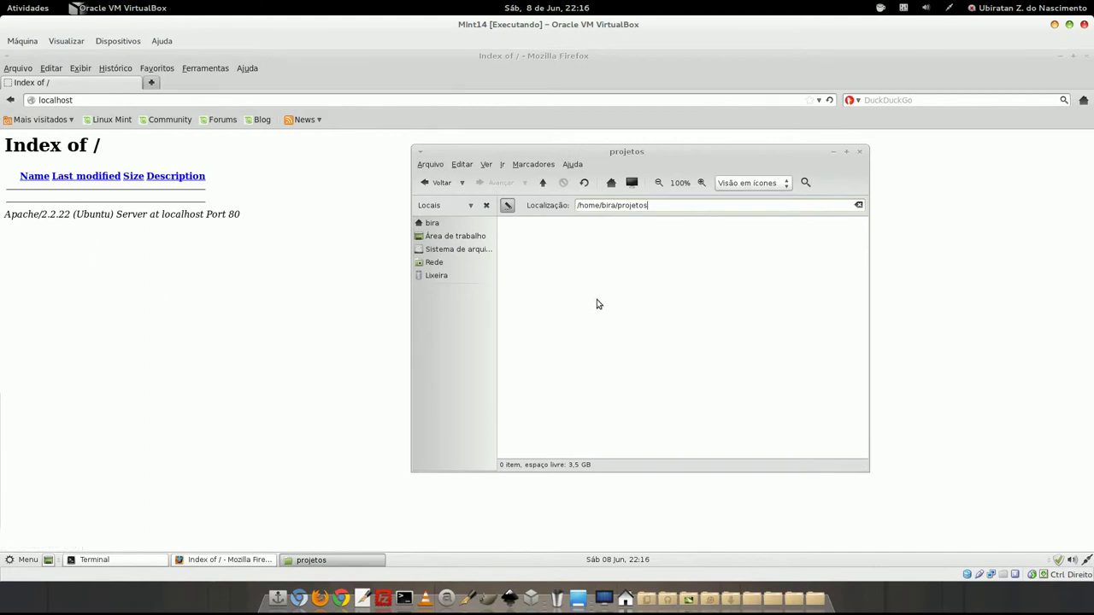
pyautogui.rightClick(566, 277)
pyautogui.moveTo(639, 296)
pyautogui.click(753, 312)
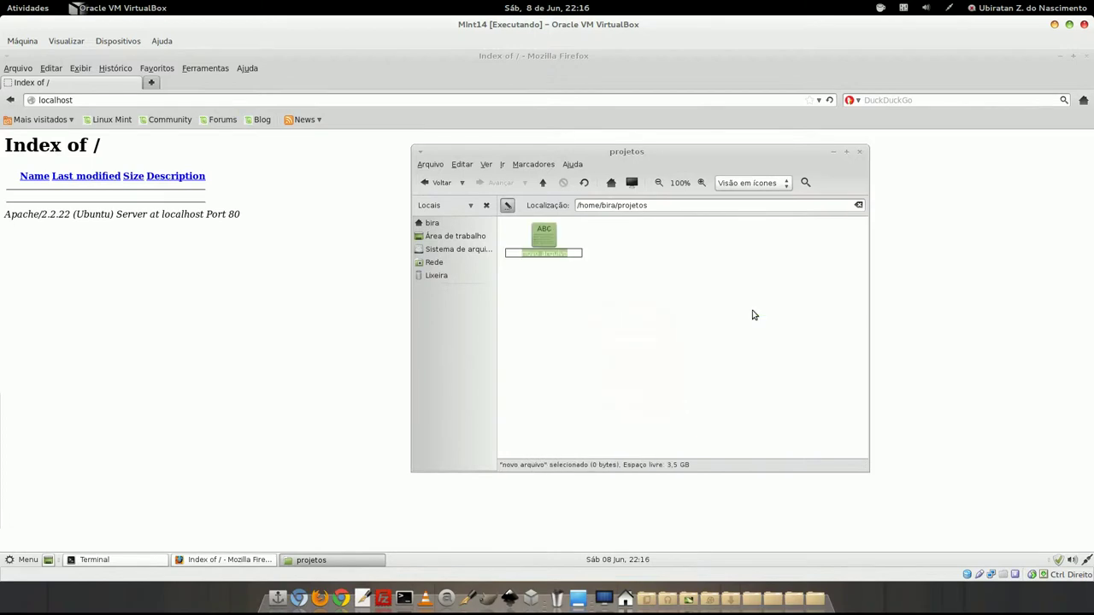
pyautogui.write('index.php')
pyautogui.press('Return')
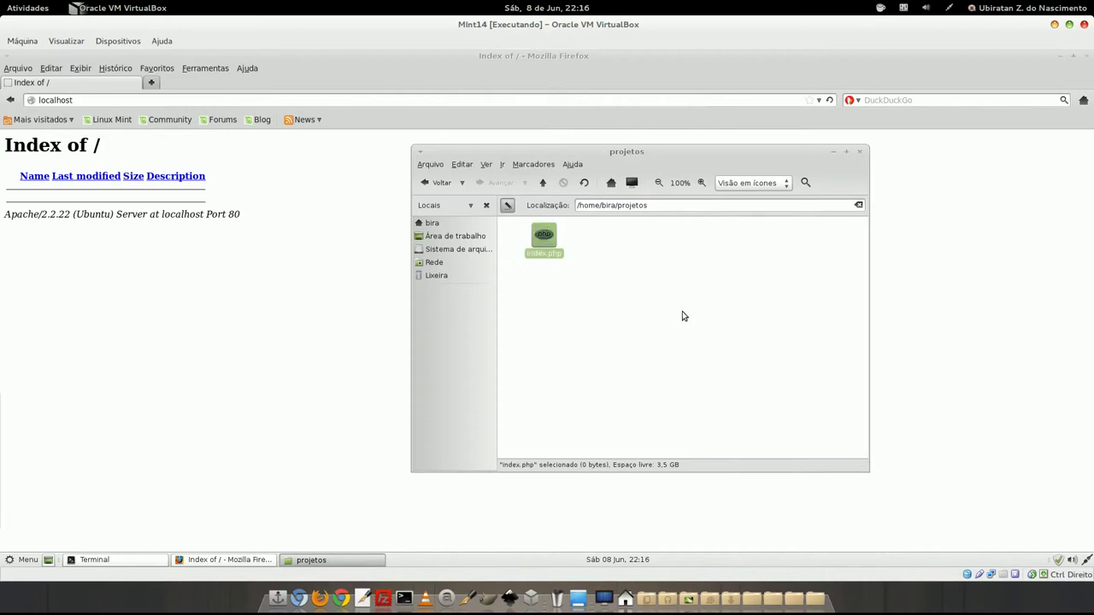
# Open index.php in the text editor and write a PHP block, <?php to ?>, that calls phpinfo();.
pyautogui.doubleClick(550, 243)
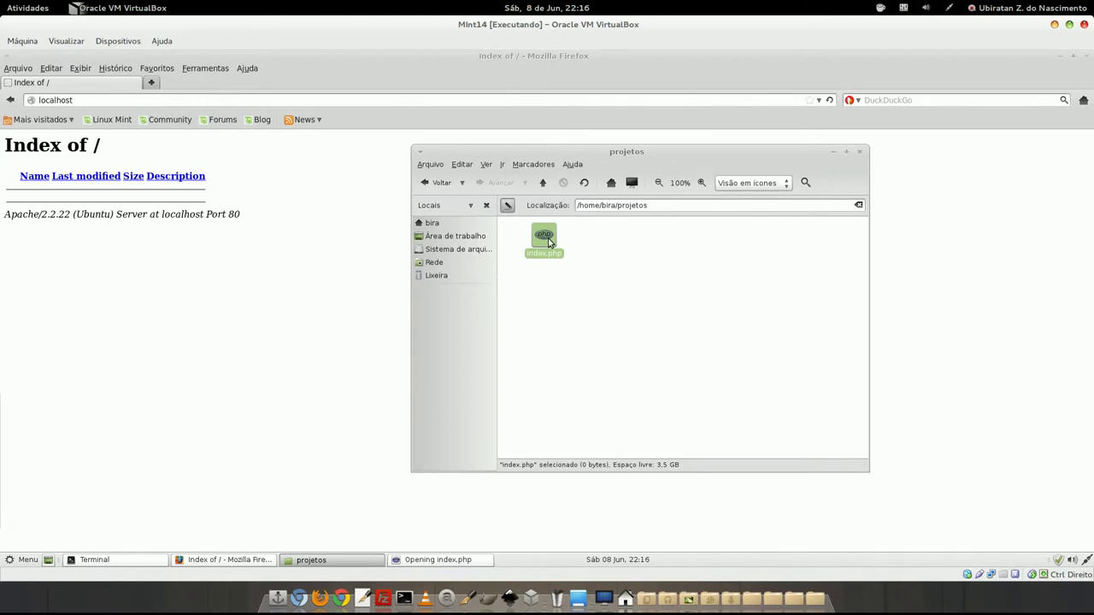
pyautogui.moveTo(268, 72); pyautogui.dragTo(624, 123)
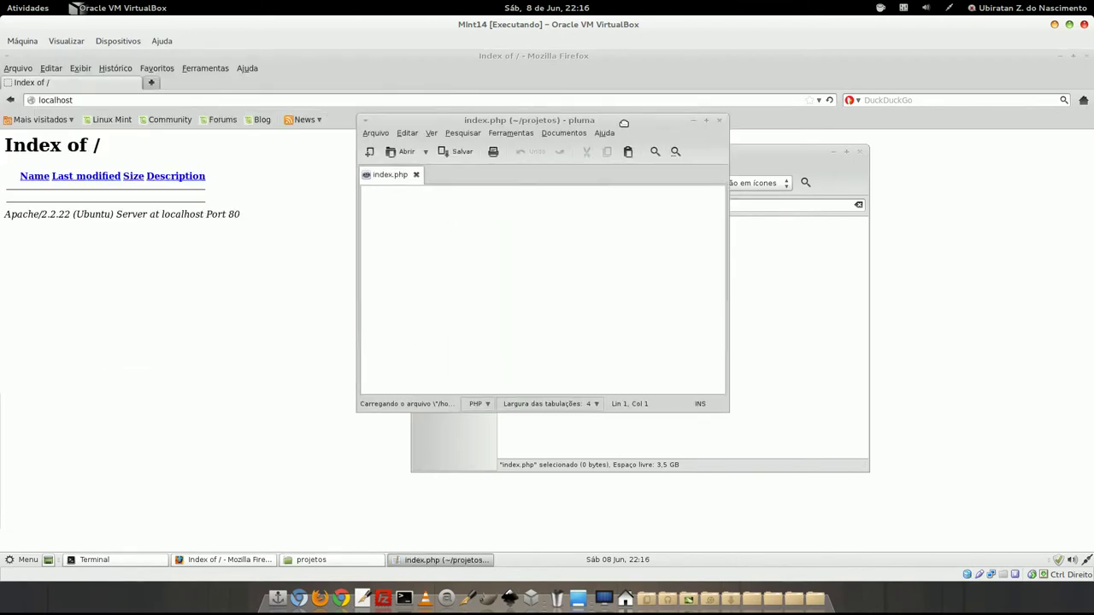
pyautogui.write('<')
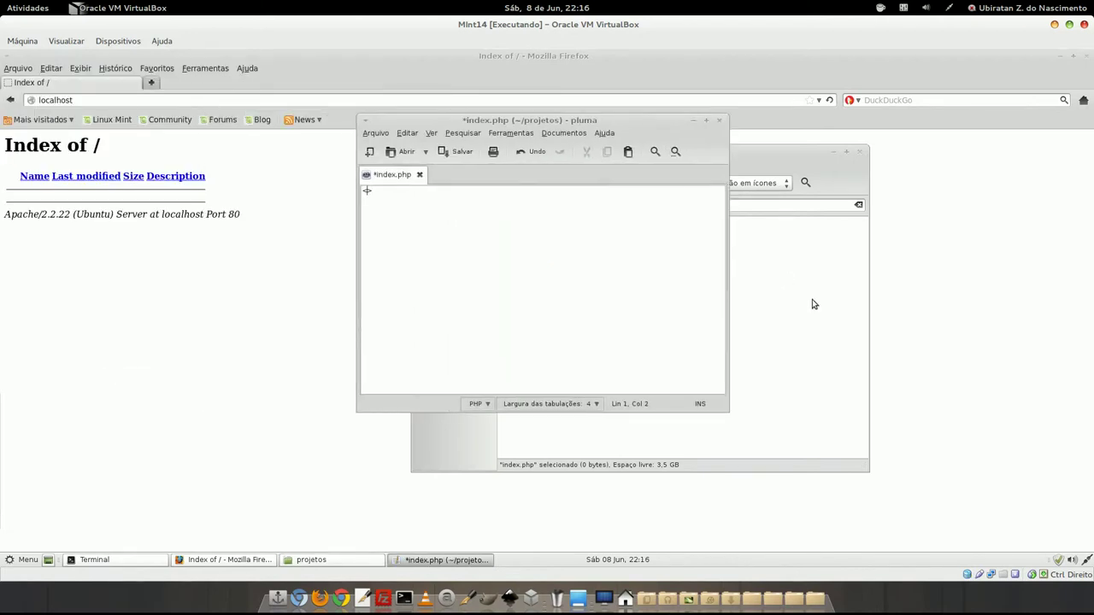
pyautogui.write('???')
pyautogui.write('php')
pyautogui.press('Return')
pyautogui.press('Return')
pyautogui.press('Return')
pyautogui.press('Return')
pyautogui.write('phpinfo()')
# Turn off the default fixed-width font in the editor preferences and set Monospace Regular at size 15.
pyautogui.click(408, 133)
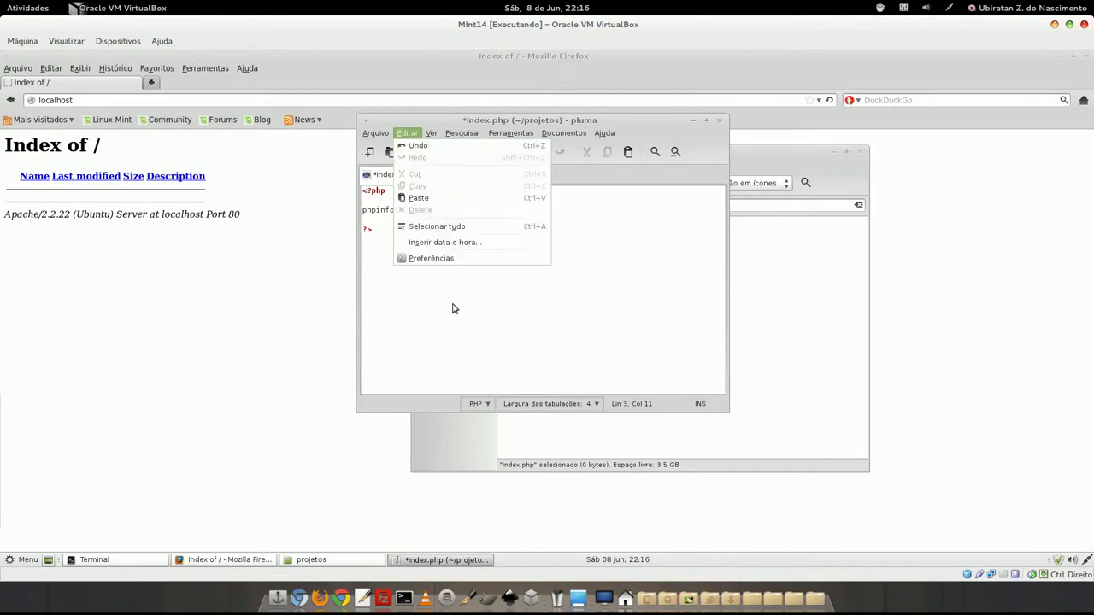
pyautogui.click(451, 259)
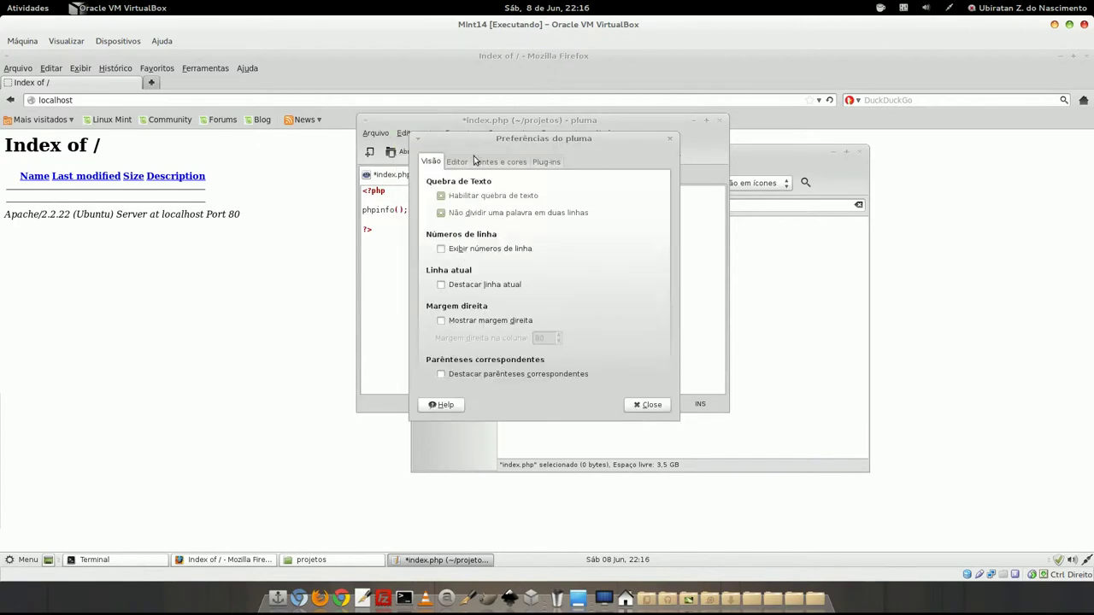
pyautogui.click(500, 164)
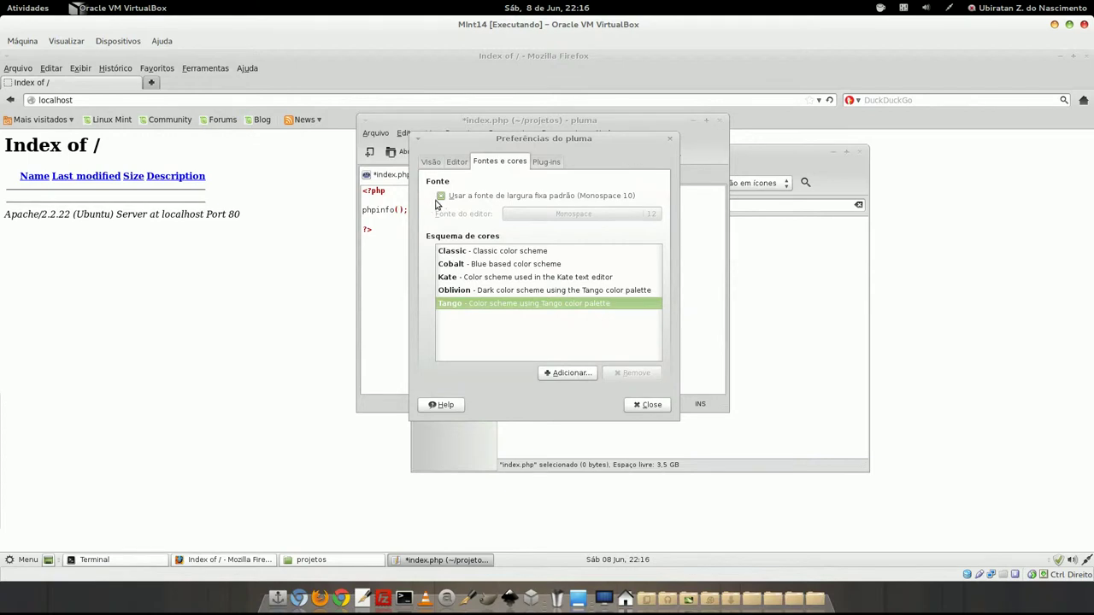
pyautogui.click(441, 196)
pyautogui.click(560, 216)
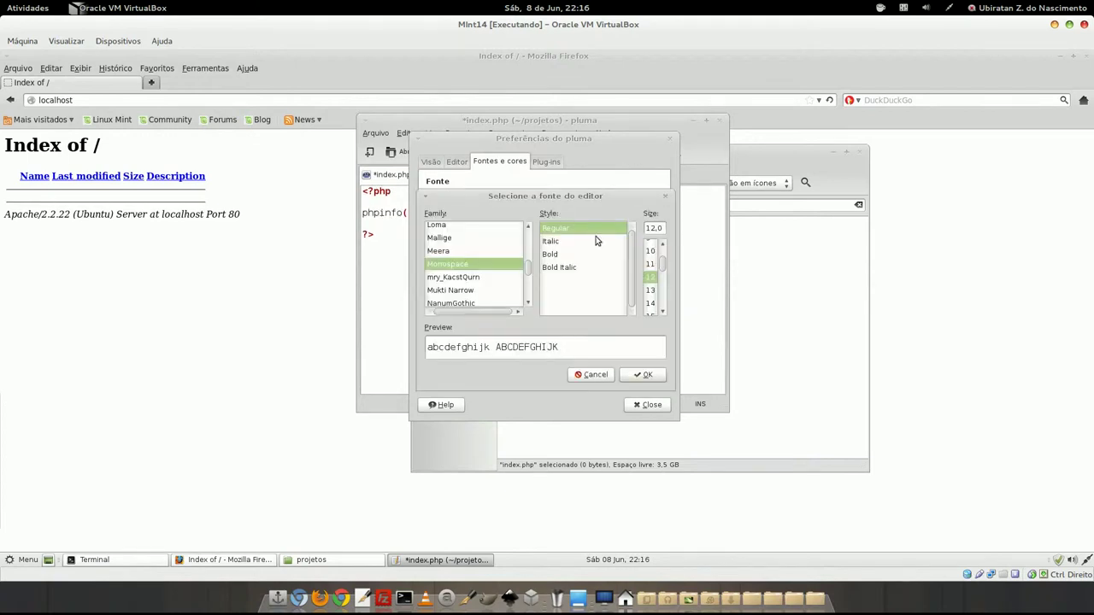
pyautogui.click(653, 311)
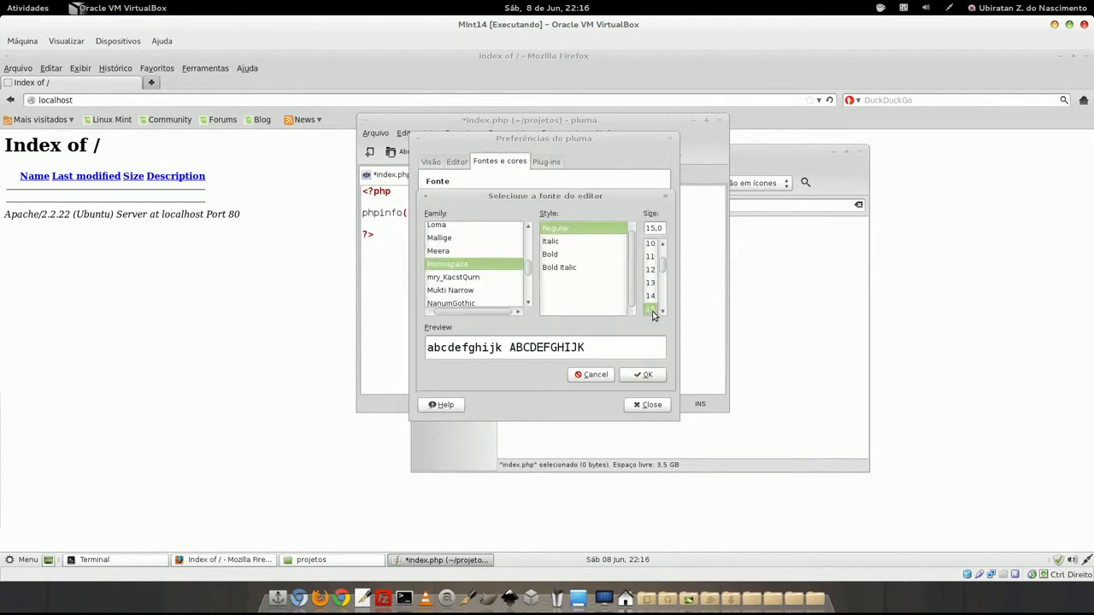
pyautogui.click(643, 375)
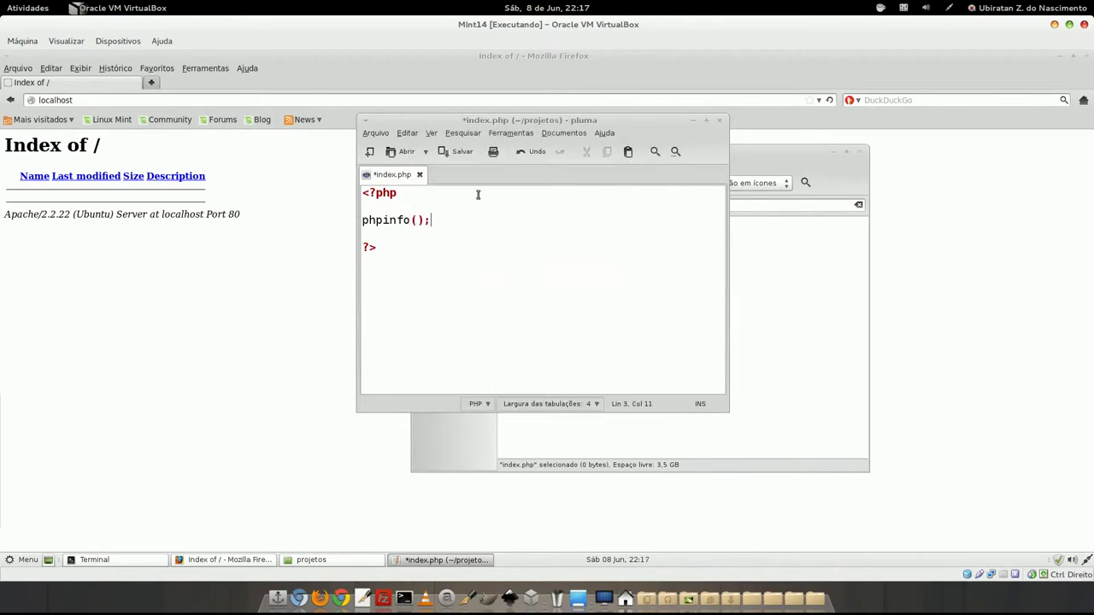
# Save index.php and reload the localhost page in Firefox.
pyautogui.click(456, 151)
pyautogui.click(171, 301)
pyautogui.press('F5')
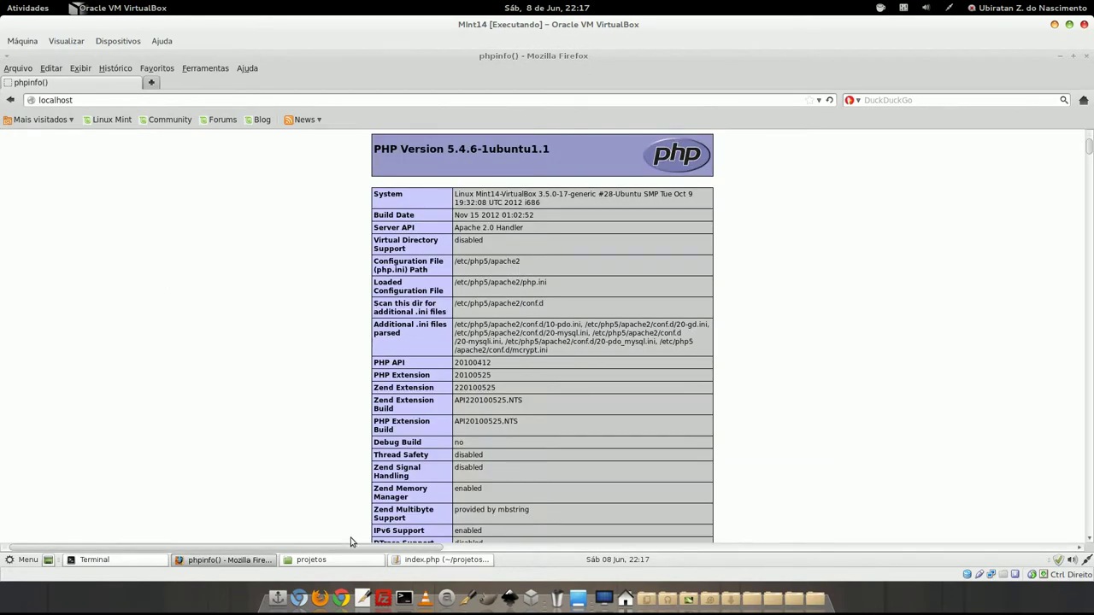
# Arrange the projetos folder and terminal windows side by side and review the folder's path against the localhost page.
pyautogui.click(342, 560)
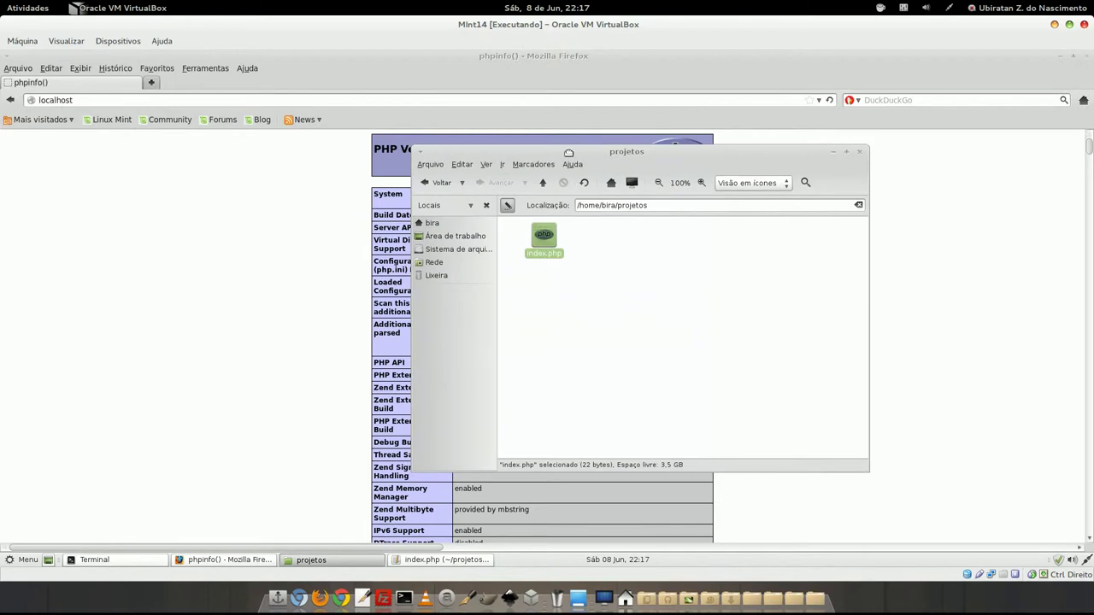
pyautogui.moveTo(571, 152); pyautogui.dragTo(512, 143)
pyautogui.click(633, 354)
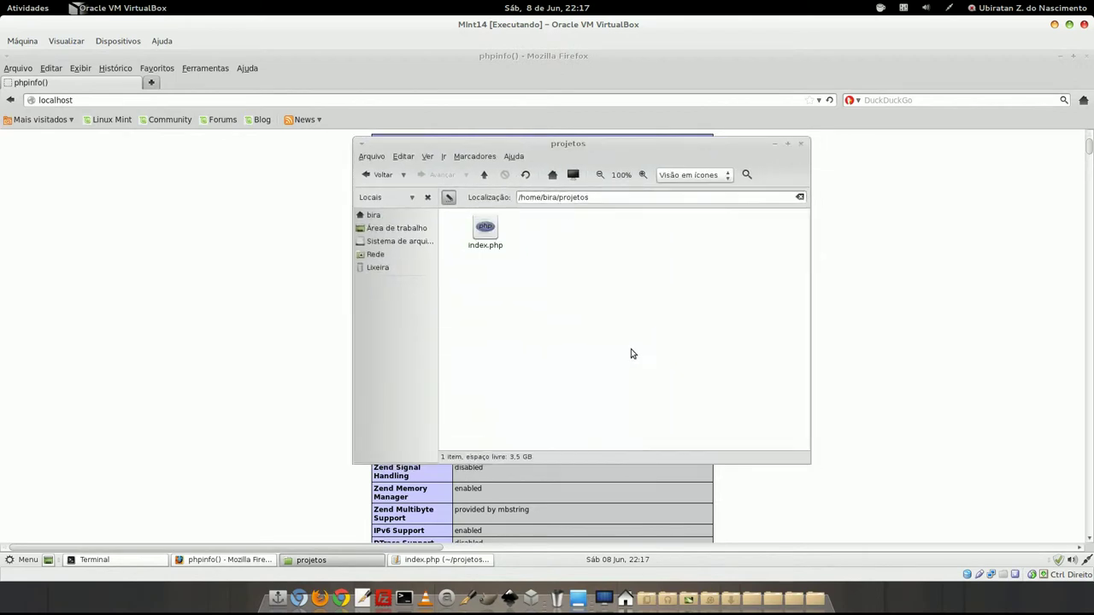
pyautogui.click(126, 560)
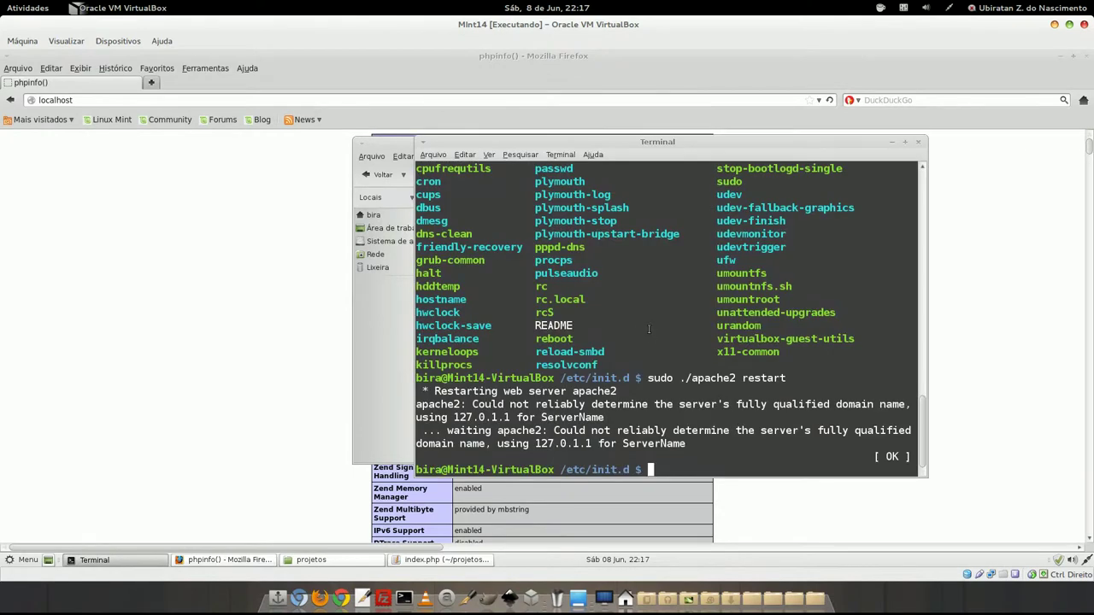
pyautogui.moveTo(647, 141); pyautogui.dragTo(711, 165)
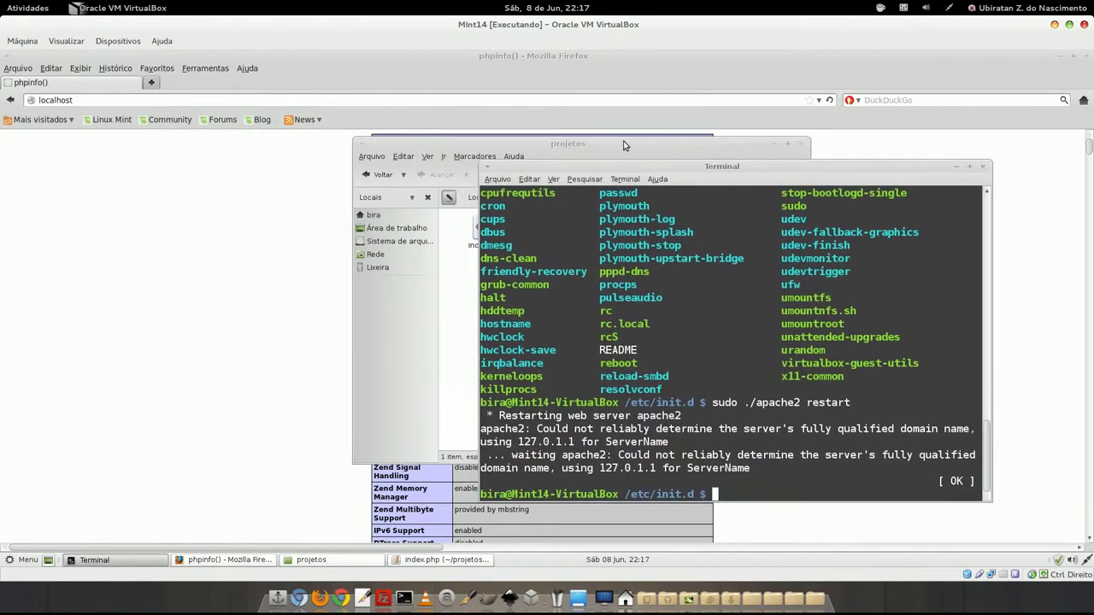
pyautogui.click(625, 144)
pyautogui.moveTo(626, 144); pyautogui.dragTo(378, 142)
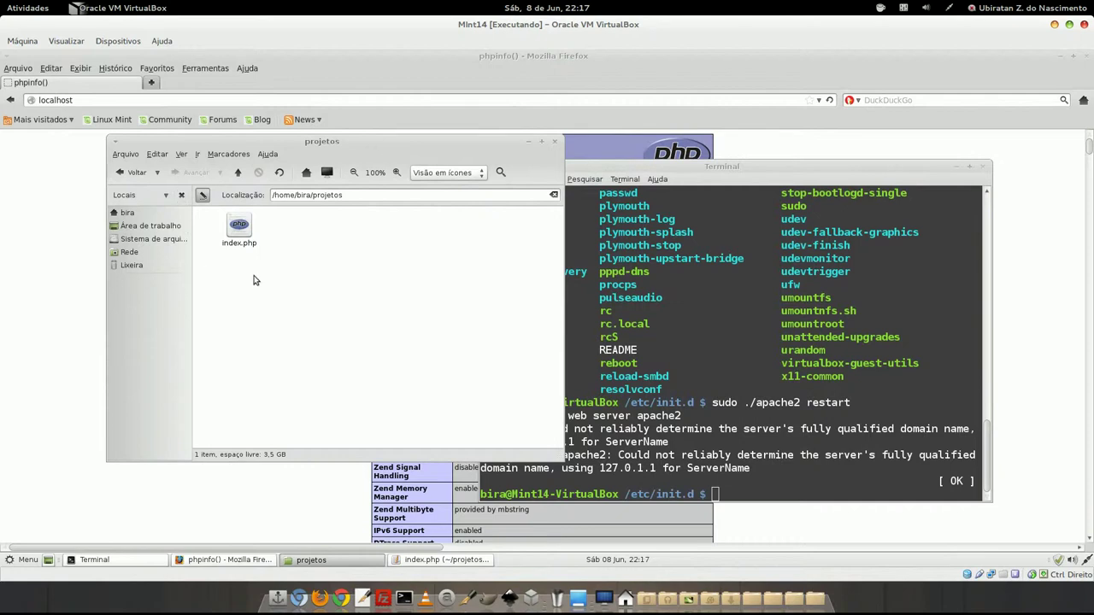
pyautogui.click(338, 195)
pyautogui.moveTo(339, 196); pyautogui.dragTo(271, 195)
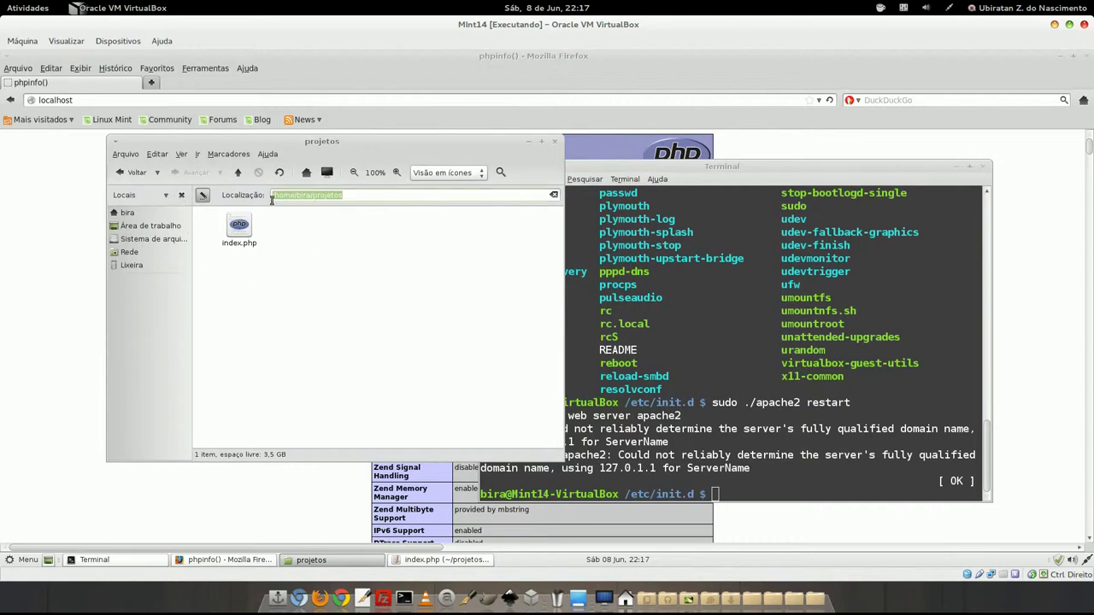
pyautogui.click(361, 198)
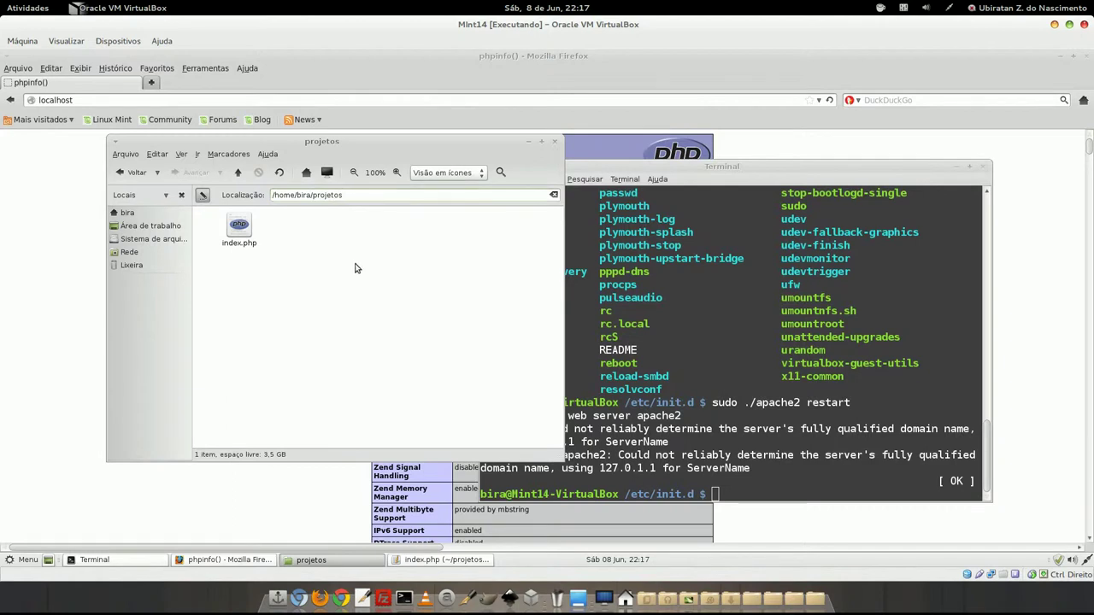
pyautogui.click(43, 263)
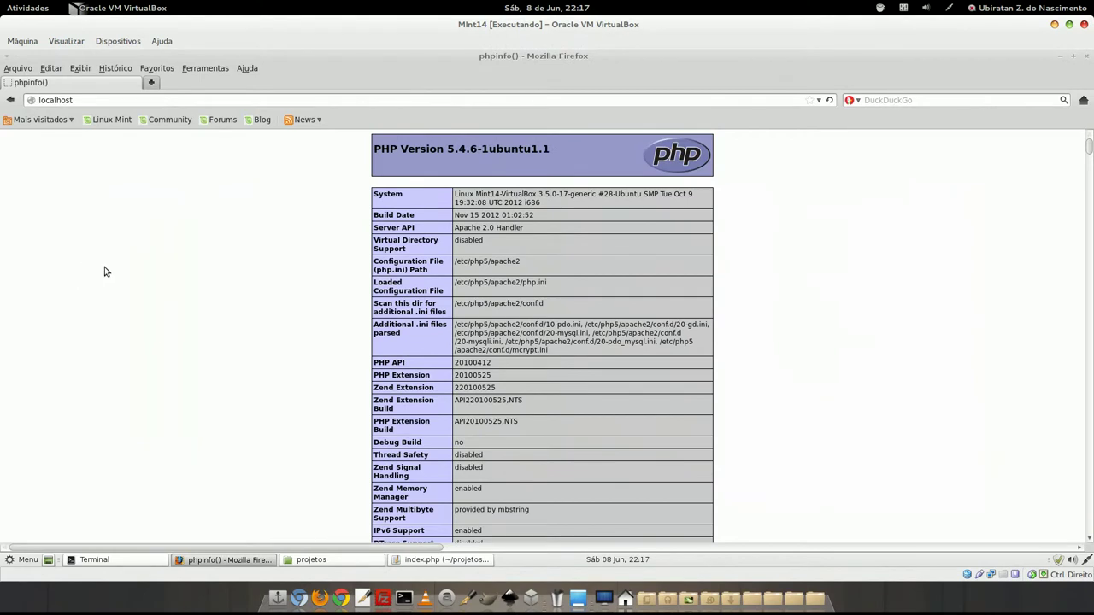
# Create a new folder named projeto-novo inside the projetos folder.
pyautogui.click(332, 561)
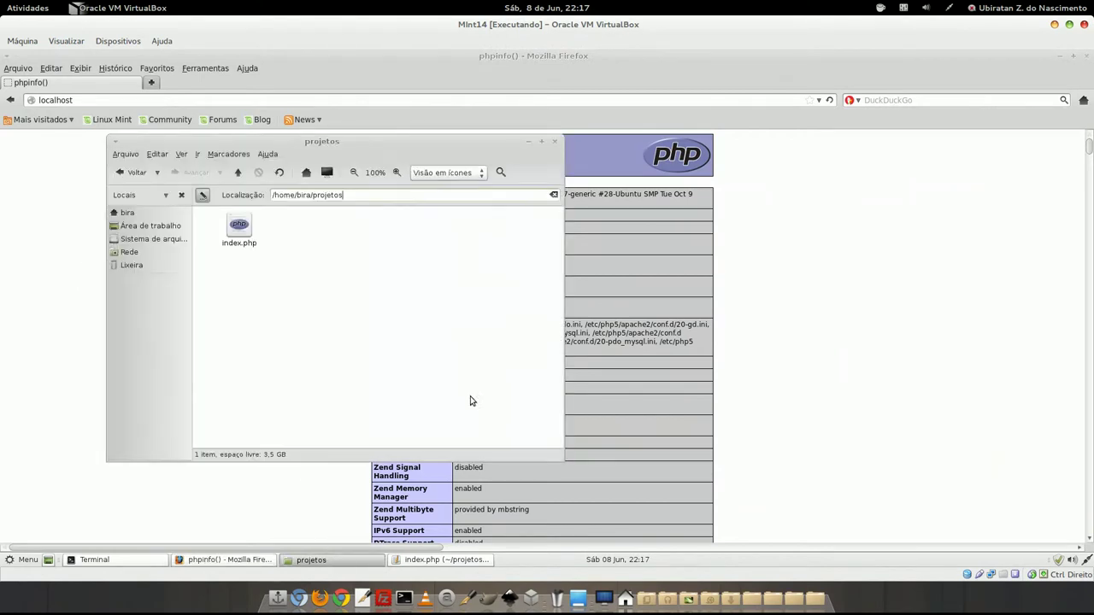
pyautogui.rightClick(269, 259)
pyautogui.click(295, 265)
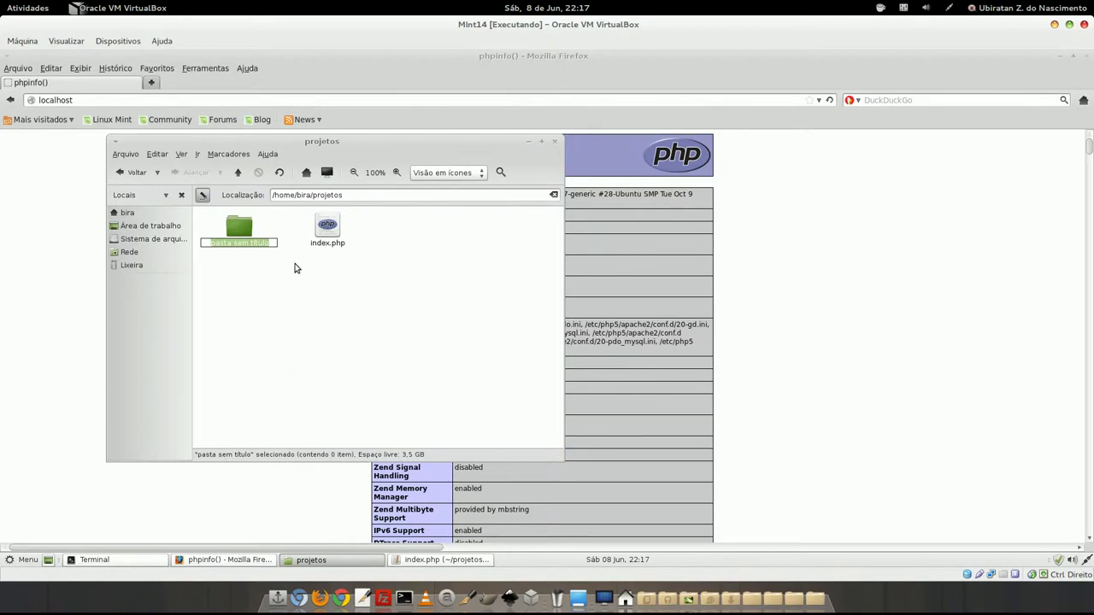
pyautogui.write('projeto-novo')
pyautogui.press('Return')
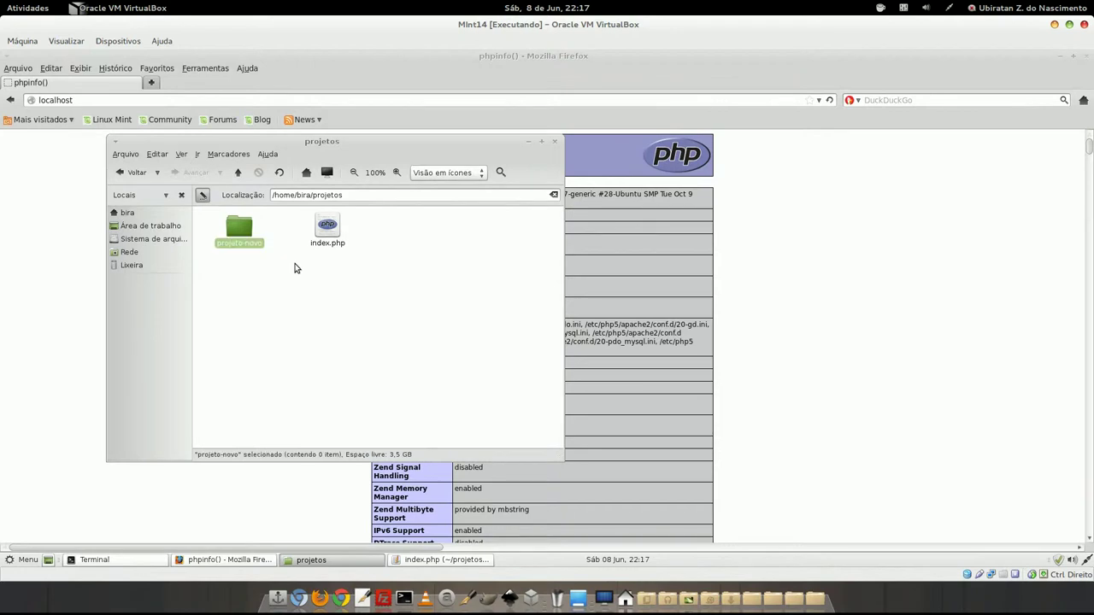
# Move index.php into the projeto-novo folder and bring the localhost page in Firefox back to the front.
pyautogui.moveTo(327, 229); pyautogui.dragTo(242, 237)
pyautogui.click(62, 239)
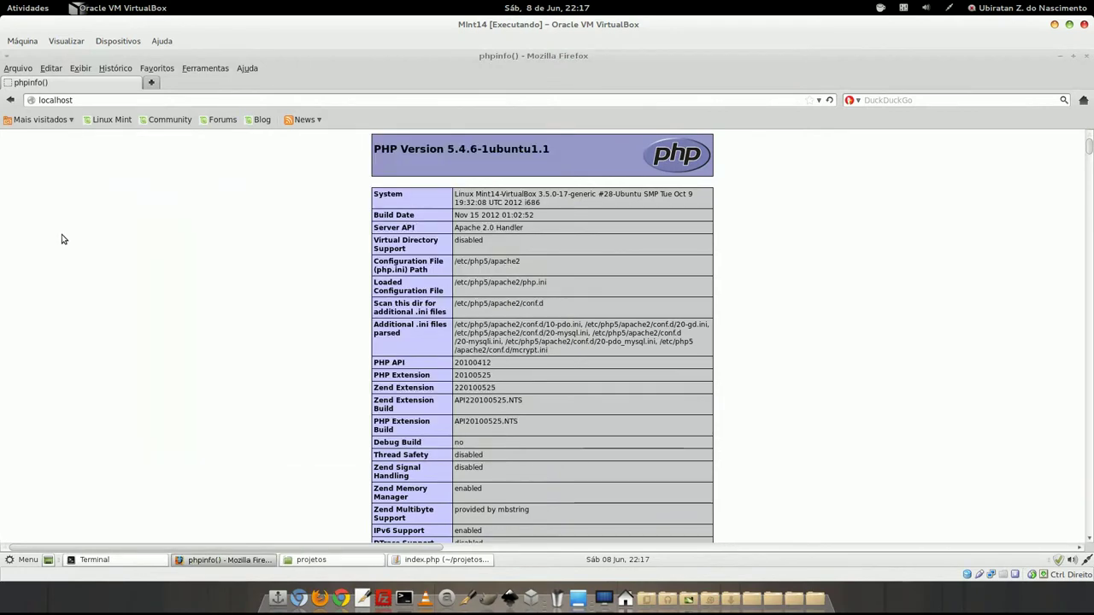
# Reload the localhost page in Firefox, check the page served from projeto-novo, and return to the root index.
pyautogui.press('F5')
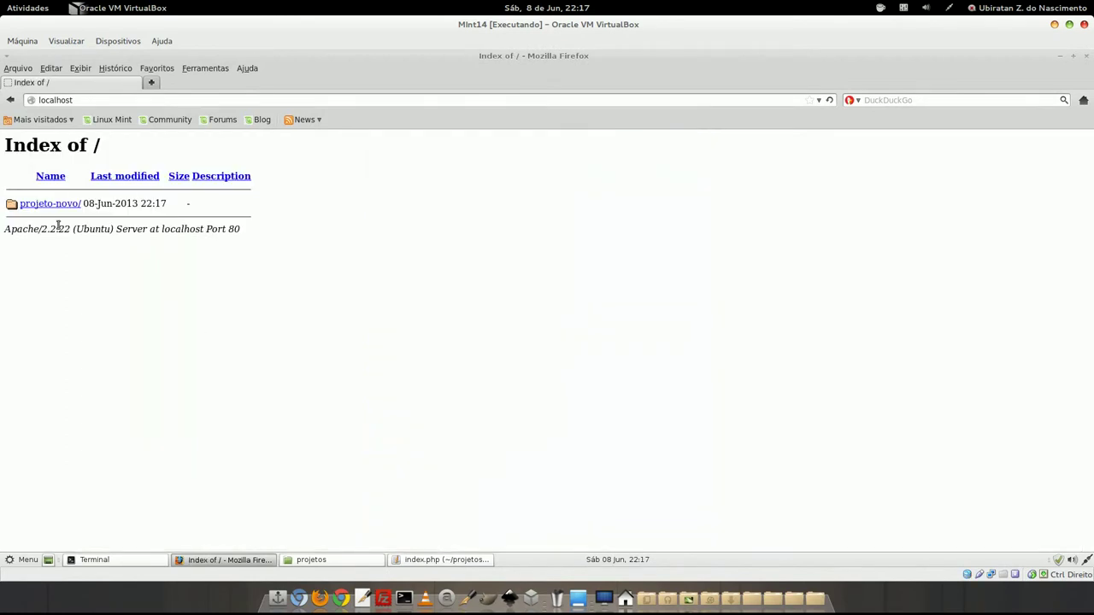
pyautogui.click(47, 205)
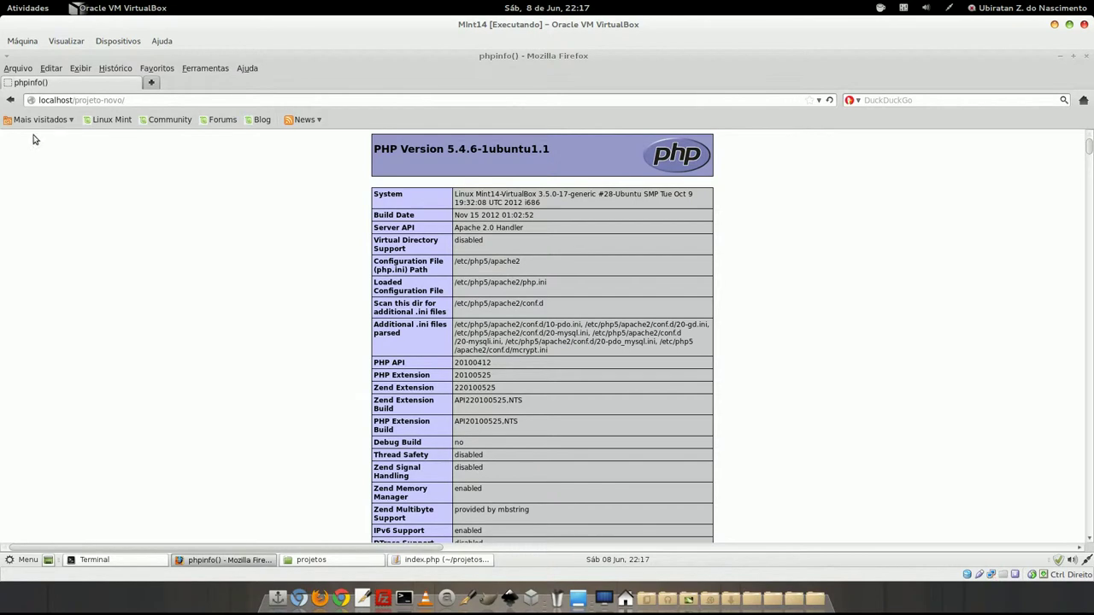
pyautogui.click(10, 100)
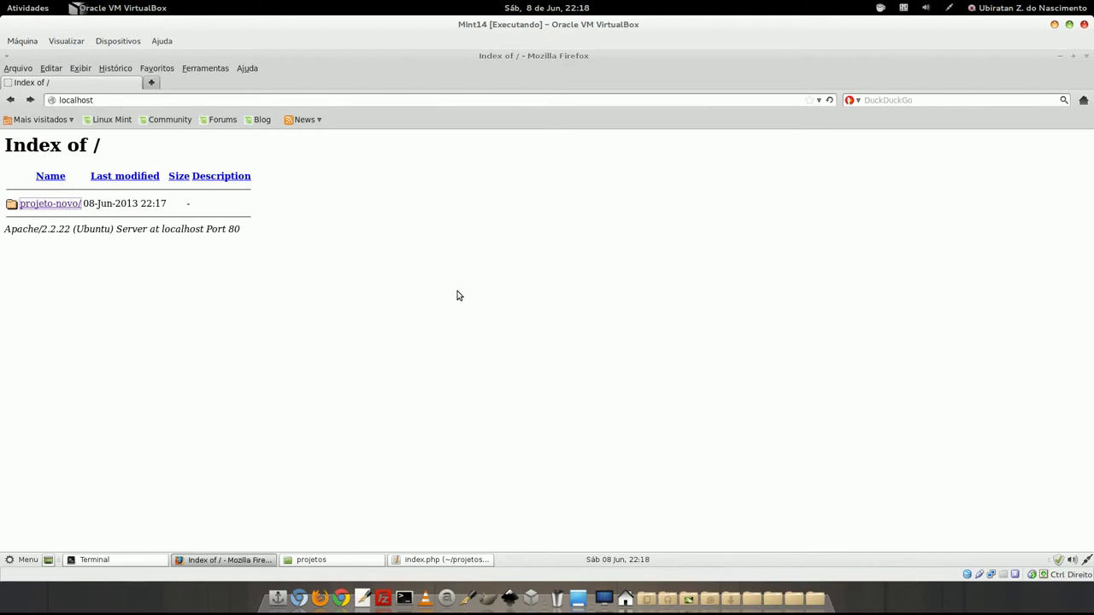
# Restore the Mint14 virtual machine window to a smaller size and place it in the upper-right area of the host desktop.
pyautogui.click(232, 606)
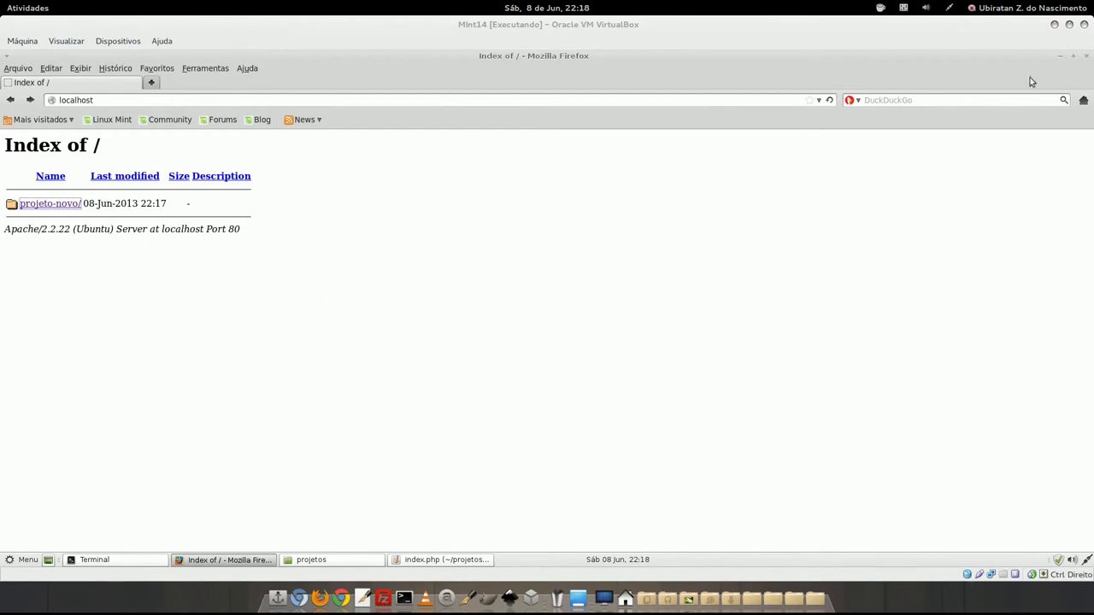
pyautogui.click(1069, 23)
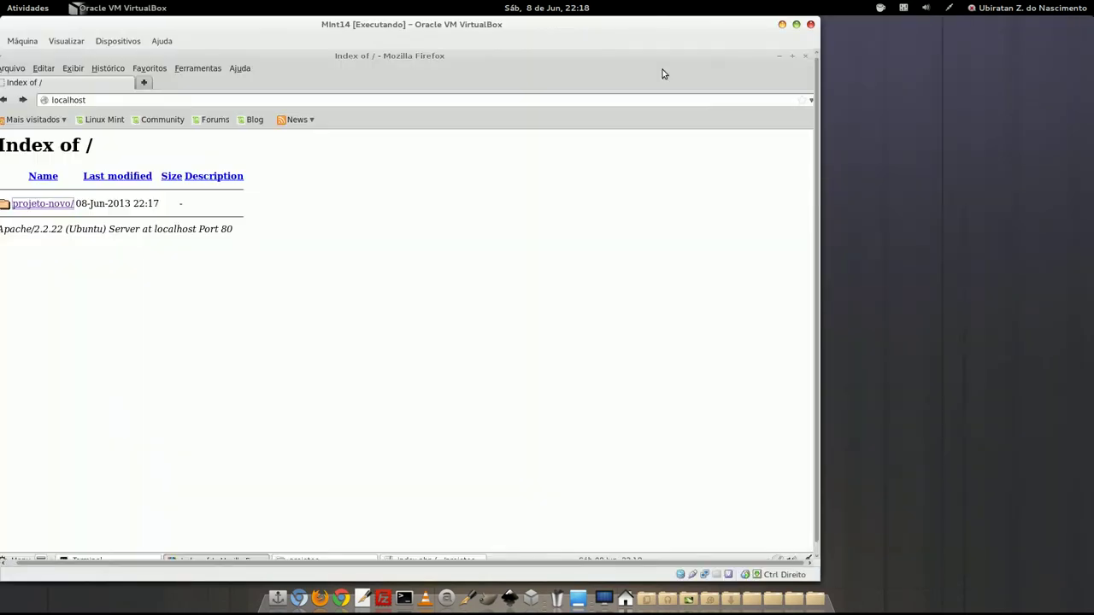
pyautogui.moveTo(657, 34); pyautogui.dragTo(857, 34)
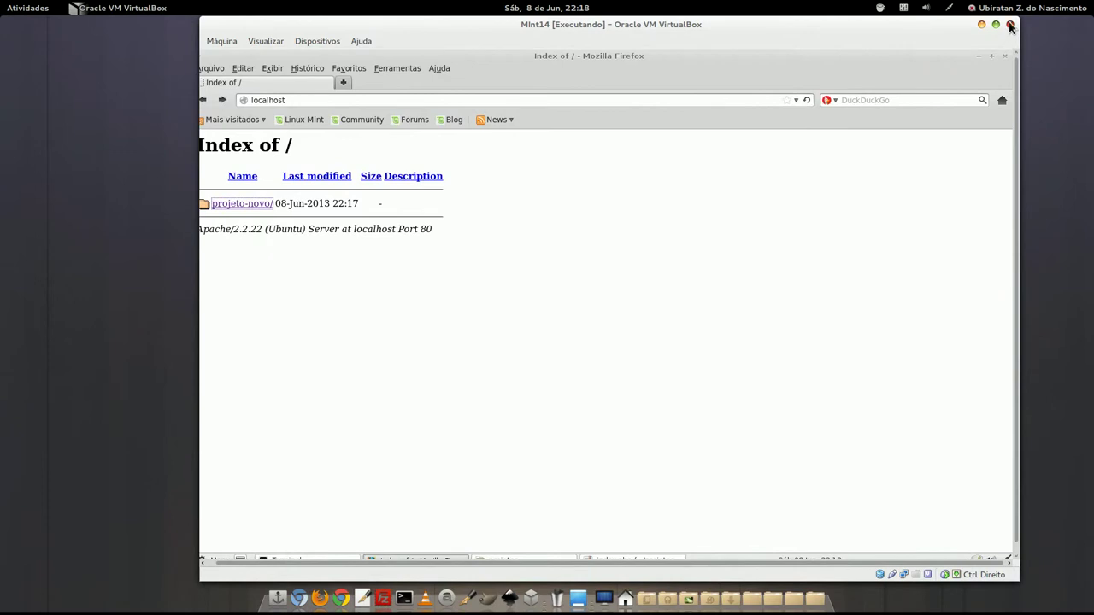
pyautogui.moveTo(1011, 22); pyautogui.dragTo(850, 188)
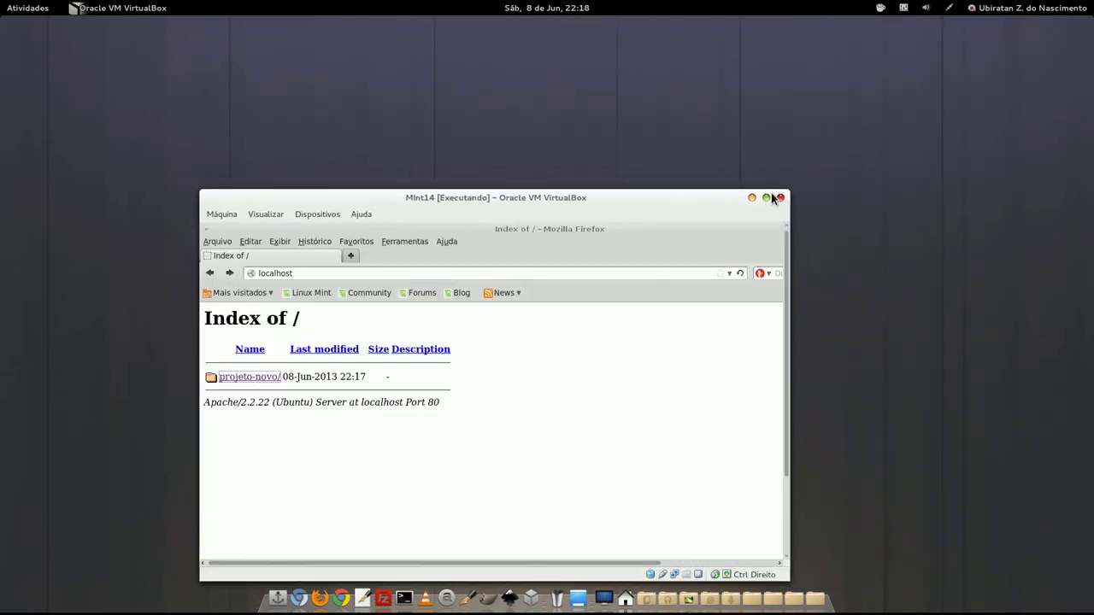
pyautogui.moveTo(688, 105); pyautogui.dragTo(971, 46)
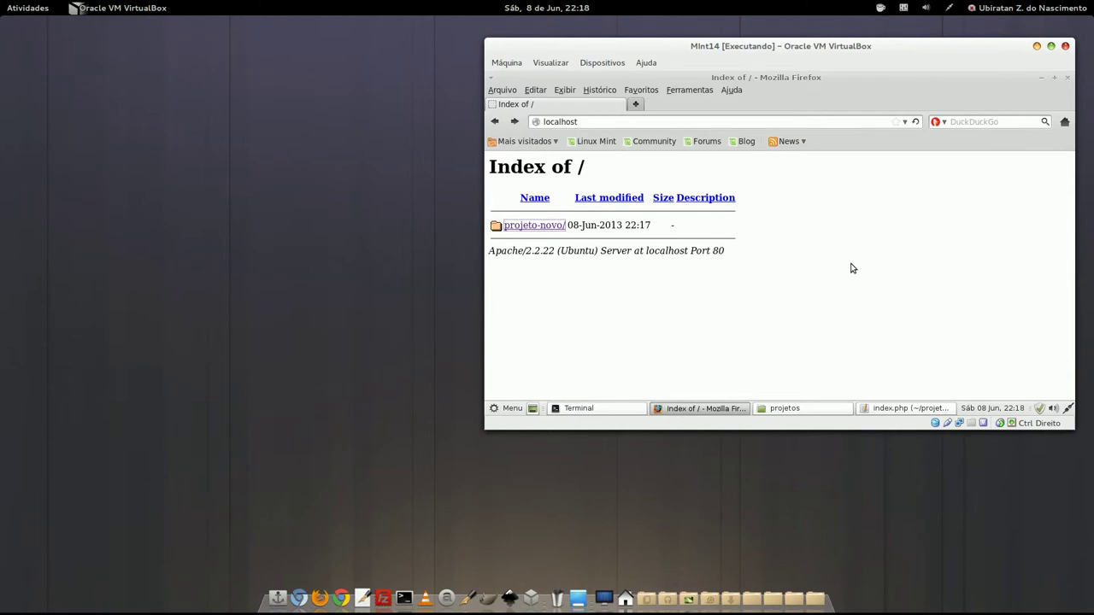
# Run ifconfig in the cleared Mint14 terminal and highlight the eth0 IP address.
pyautogui.click(604, 406)
pyautogui.hotkey('ctrl', 'l')
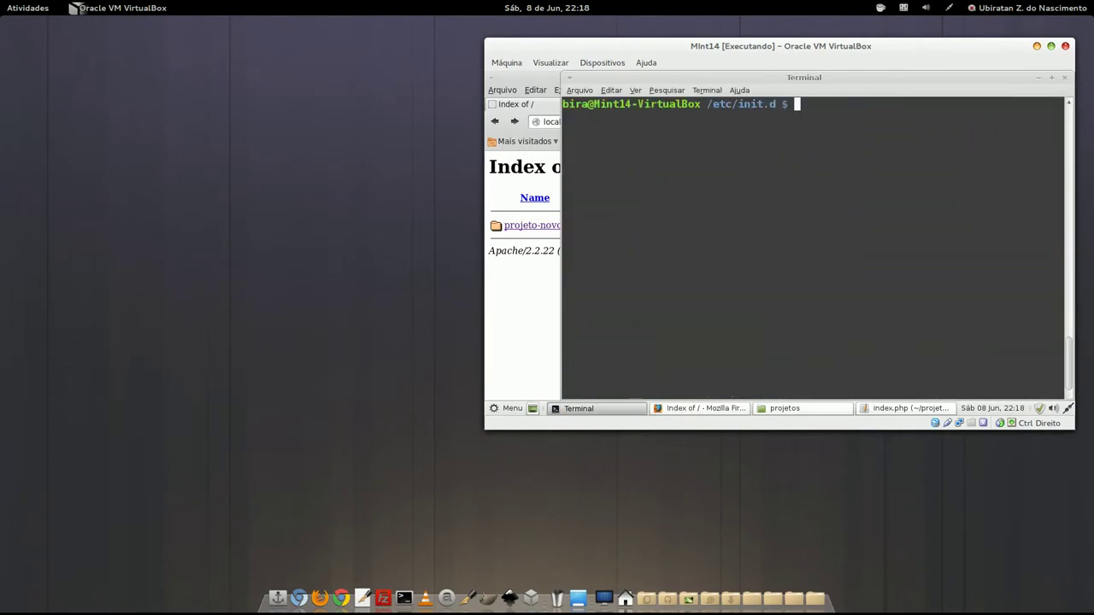
pyautogui.write('ifconfig')
pyautogui.press('Return')
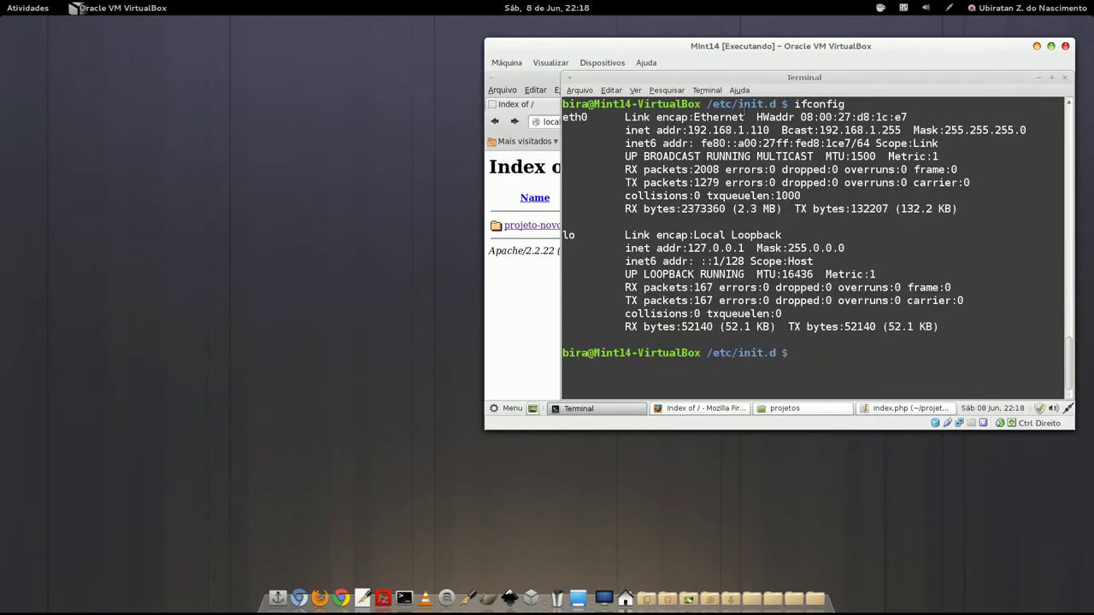
pyautogui.moveTo(688, 130); pyautogui.dragTo(769, 130)
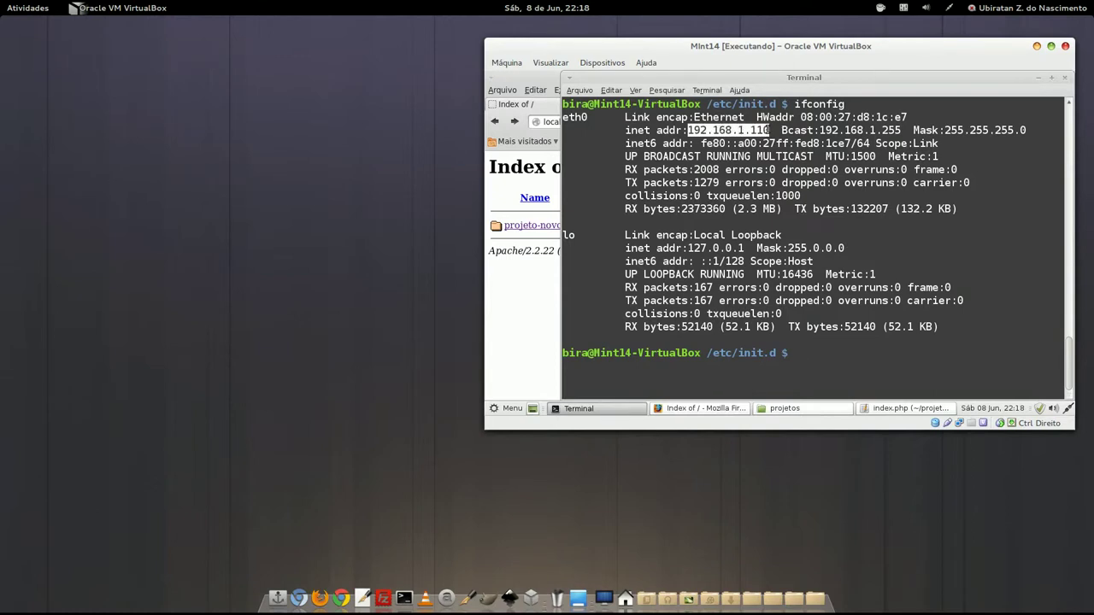
# Switch to FileZilla on the host and review the Local site's host, SFTP protocol and login settings in the Site Manager.
pyautogui.click(383, 596)
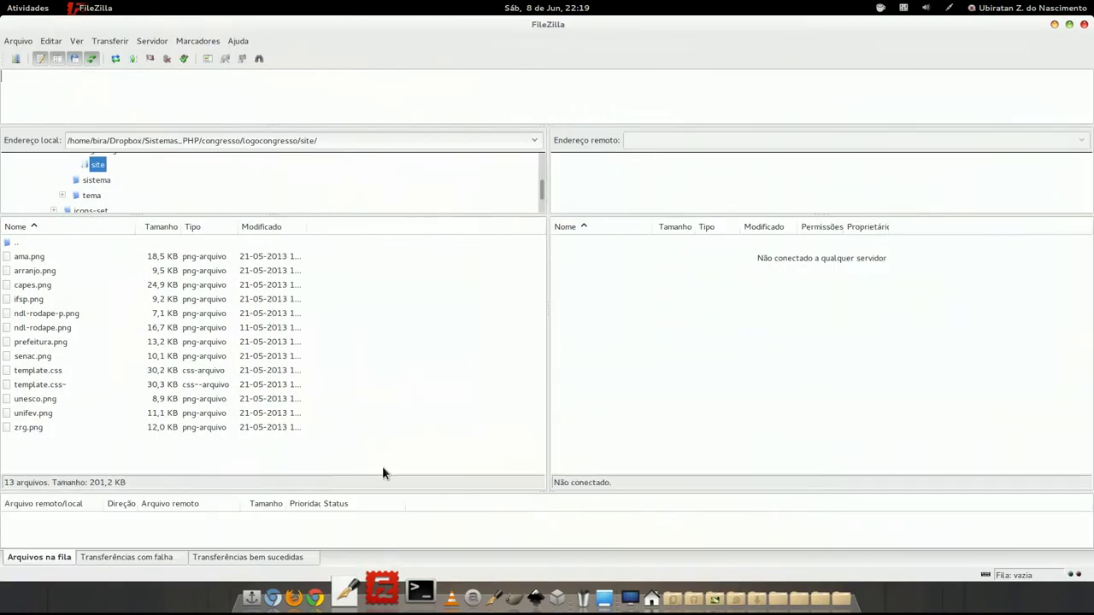
pyautogui.click(16, 58)
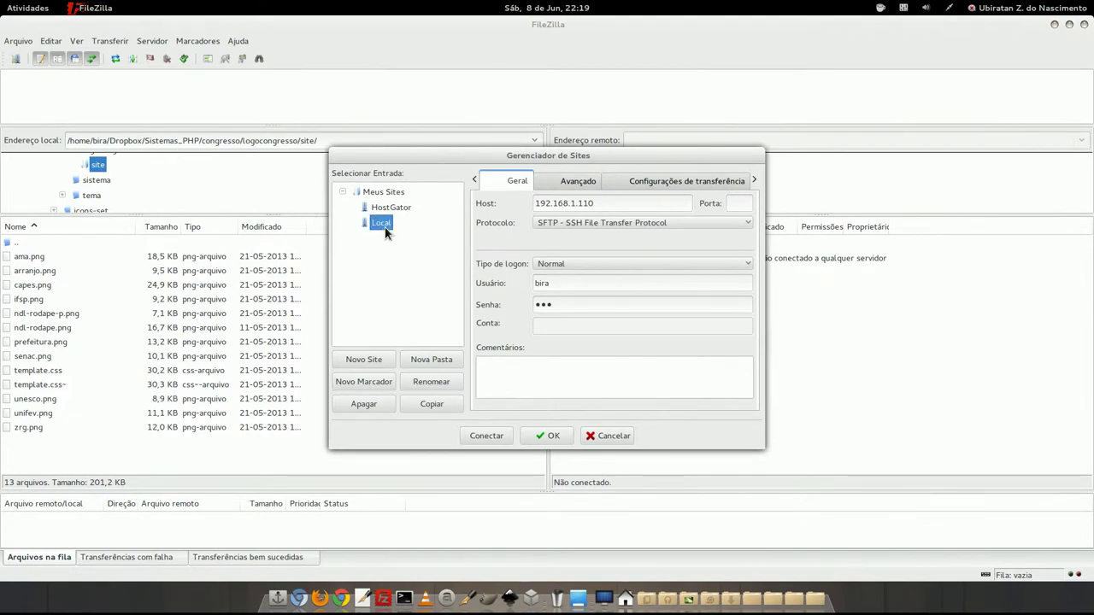
pyautogui.moveTo(603, 203); pyautogui.dragTo(530, 203)
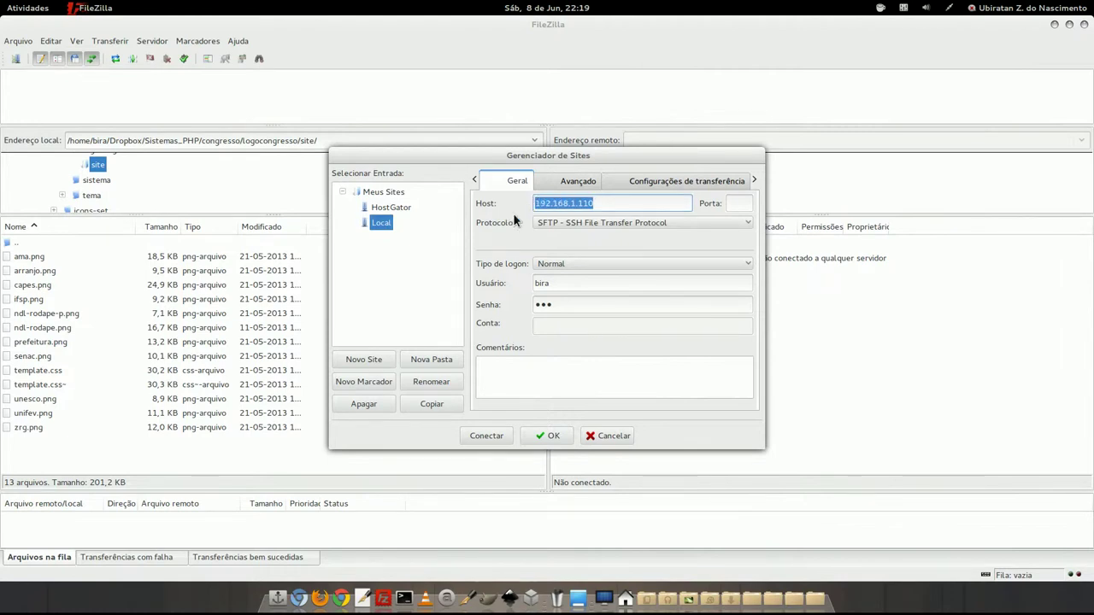
pyautogui.click(597, 223)
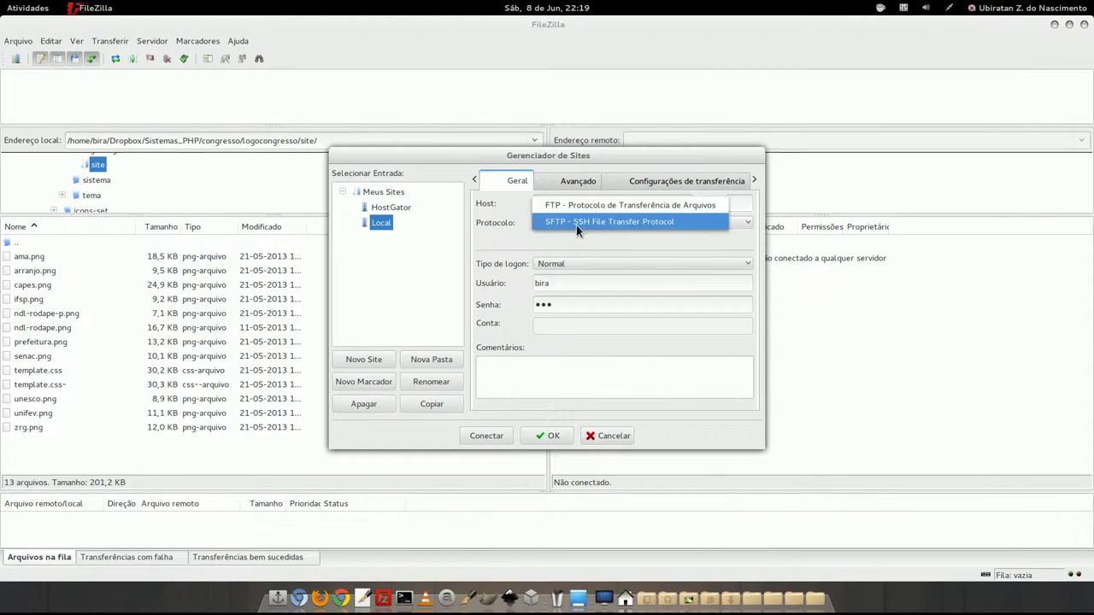
pyautogui.click(701, 223)
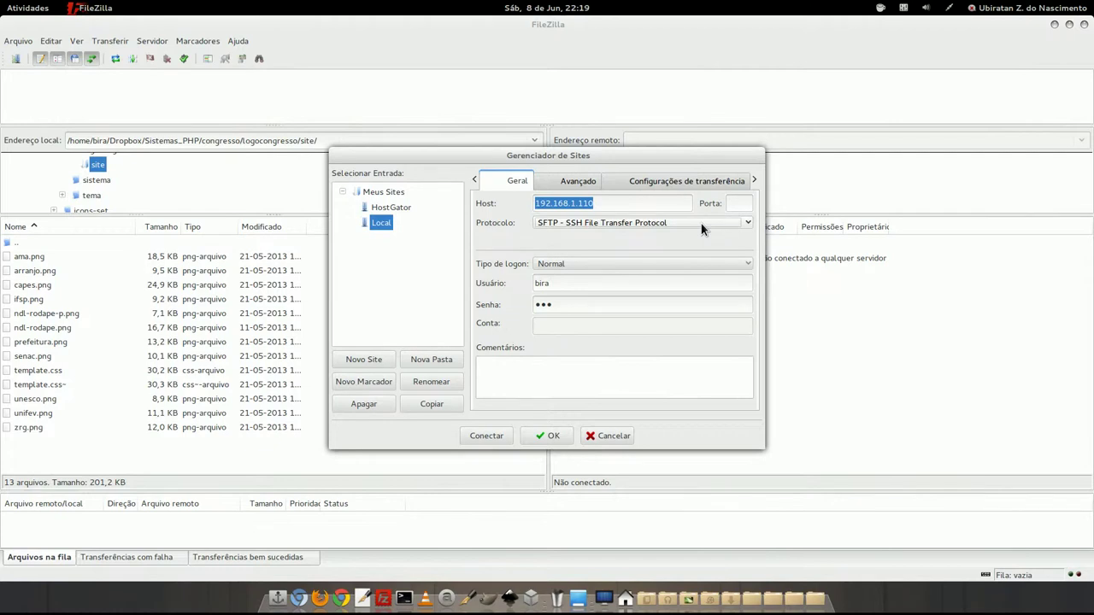
pyautogui.doubleClick(546, 284)
pyautogui.press('Tab')
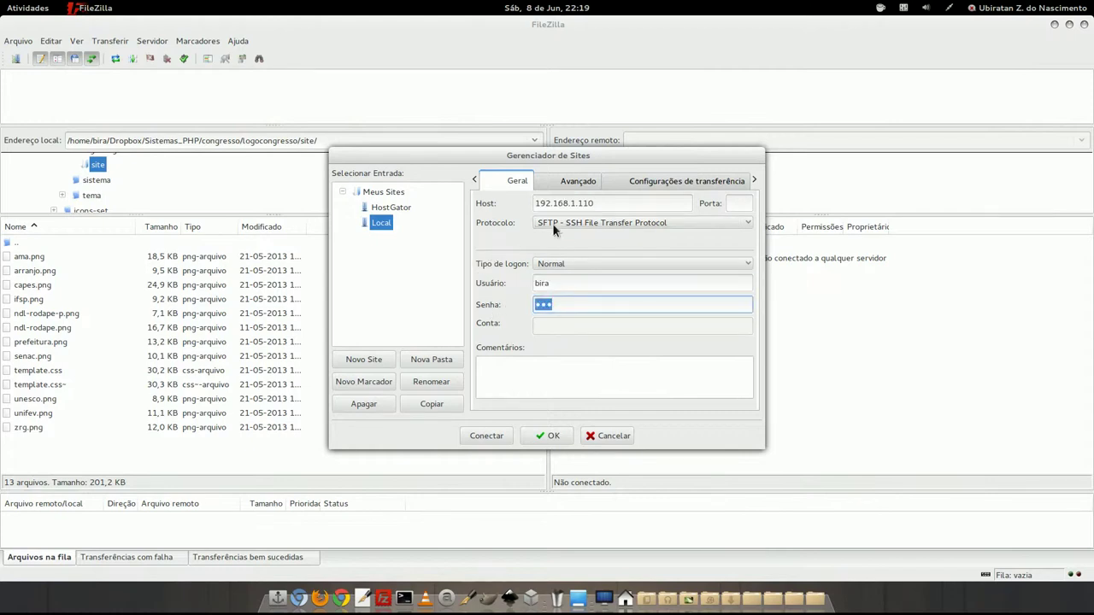
# Enter the home directory's projetos path as the Local site's default remote folder and copy that path.
pyautogui.click(565, 180)
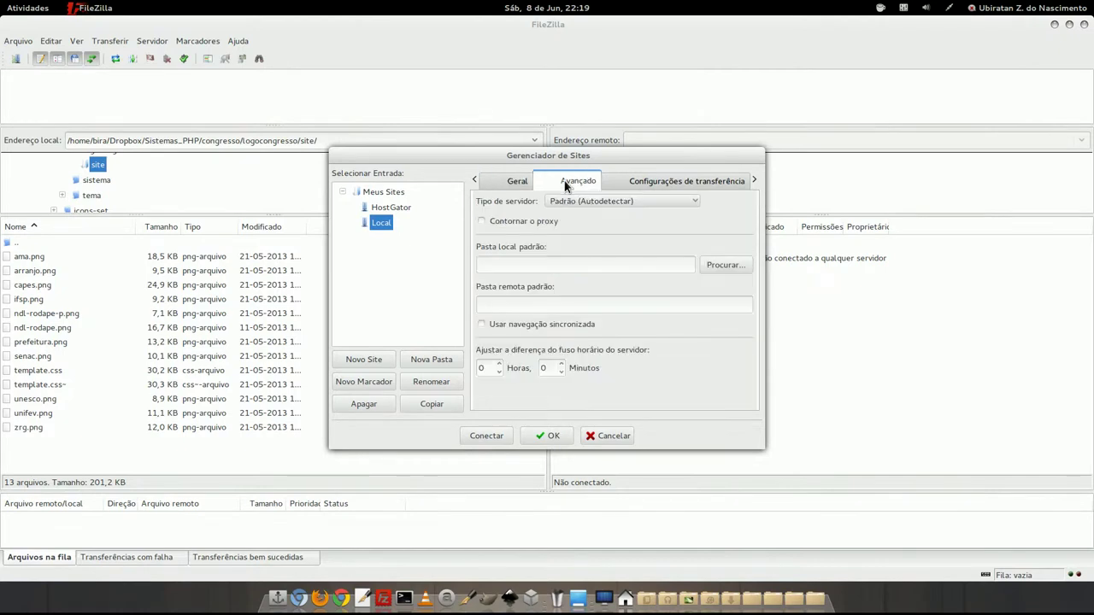
pyautogui.click(534, 304)
pyautogui.write('/home')
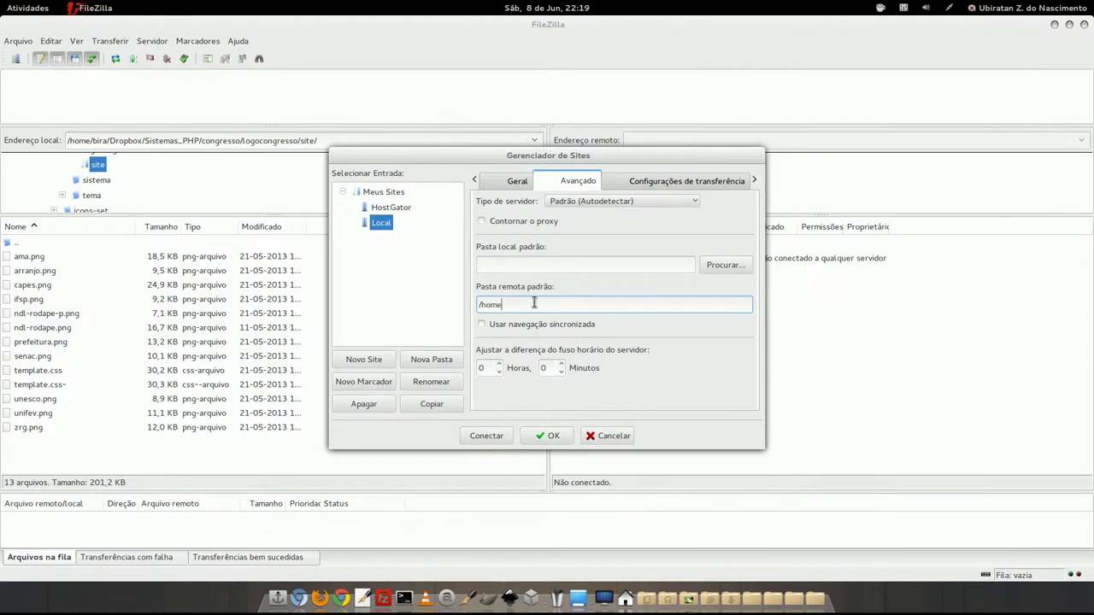
pyautogui.write('/bira/projetos/')
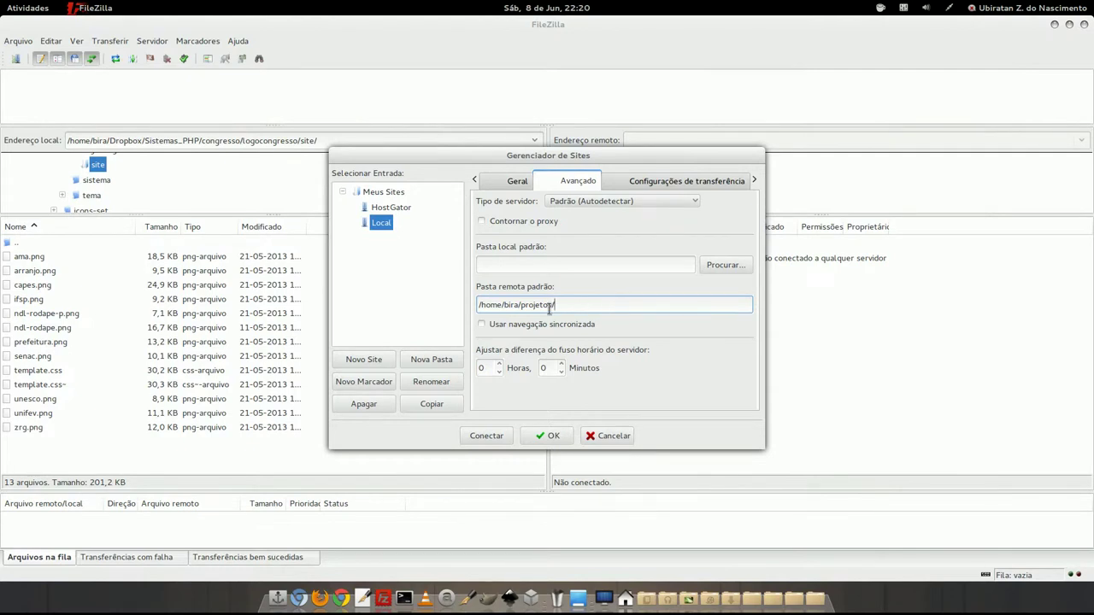
pyautogui.moveTo(578, 304); pyautogui.dragTo(390, 309)
pyautogui.hotkey('ctrl', 'c')
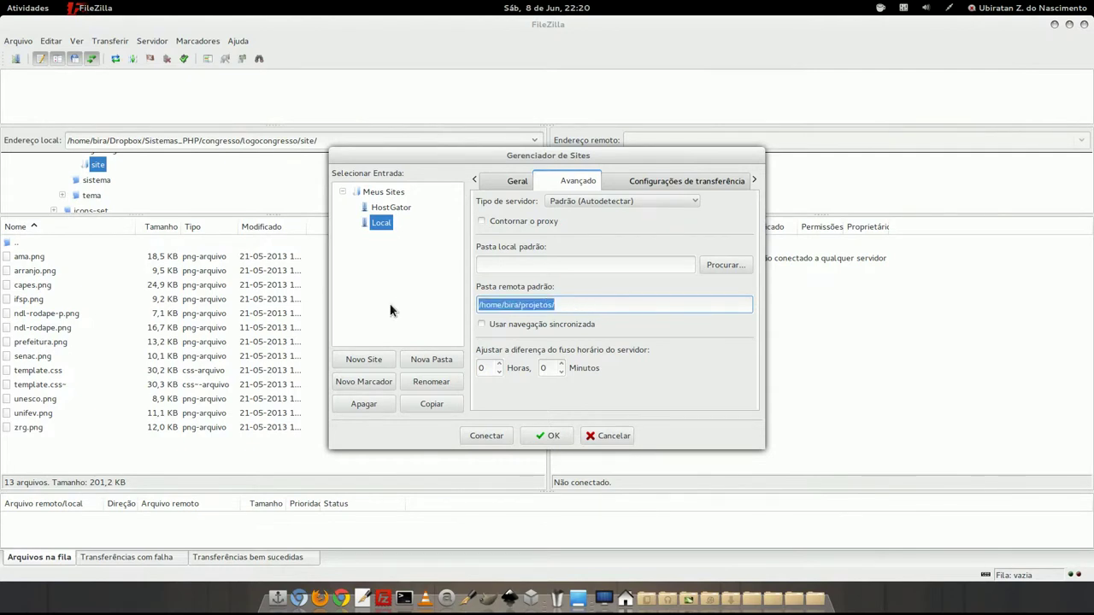
# Clear the default remote folder and connect to the Local site, accepting its unknown host key.
pyautogui.press('BackSpace')
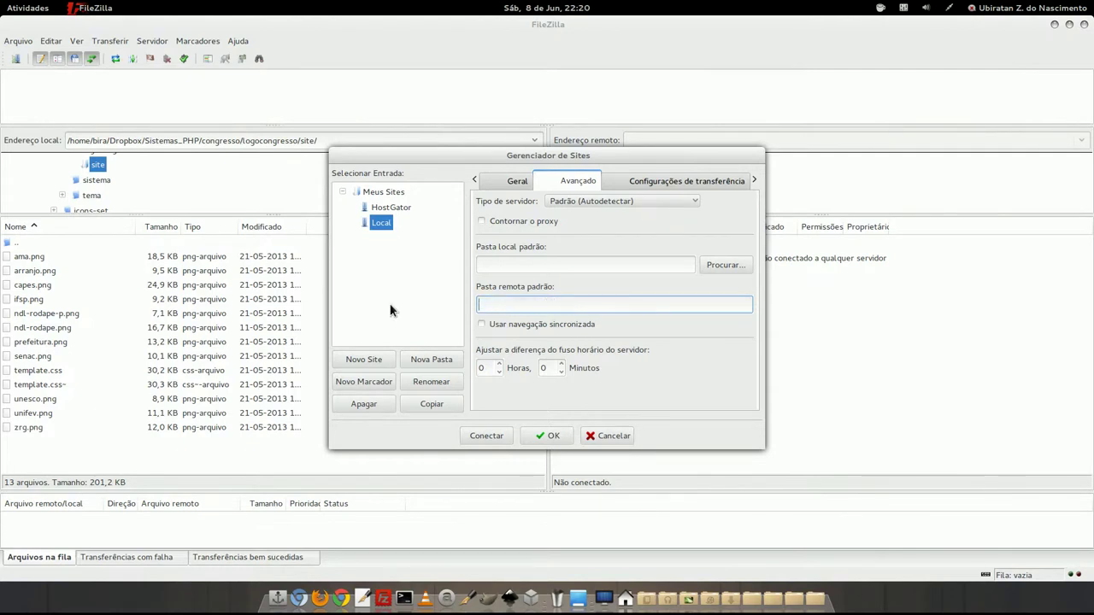
pyautogui.click(488, 436)
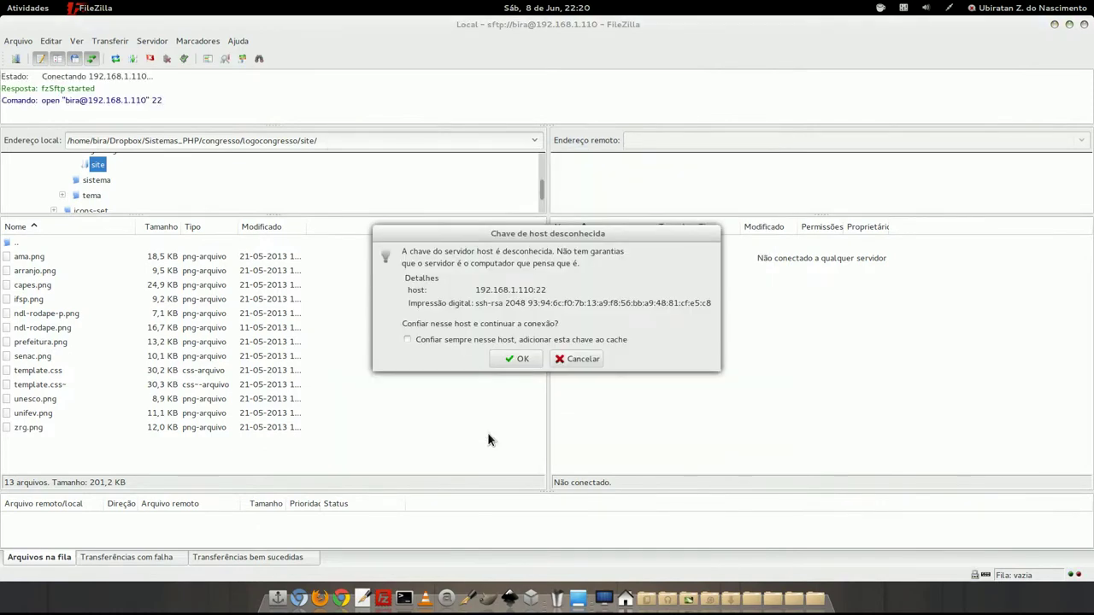
pyautogui.click(517, 360)
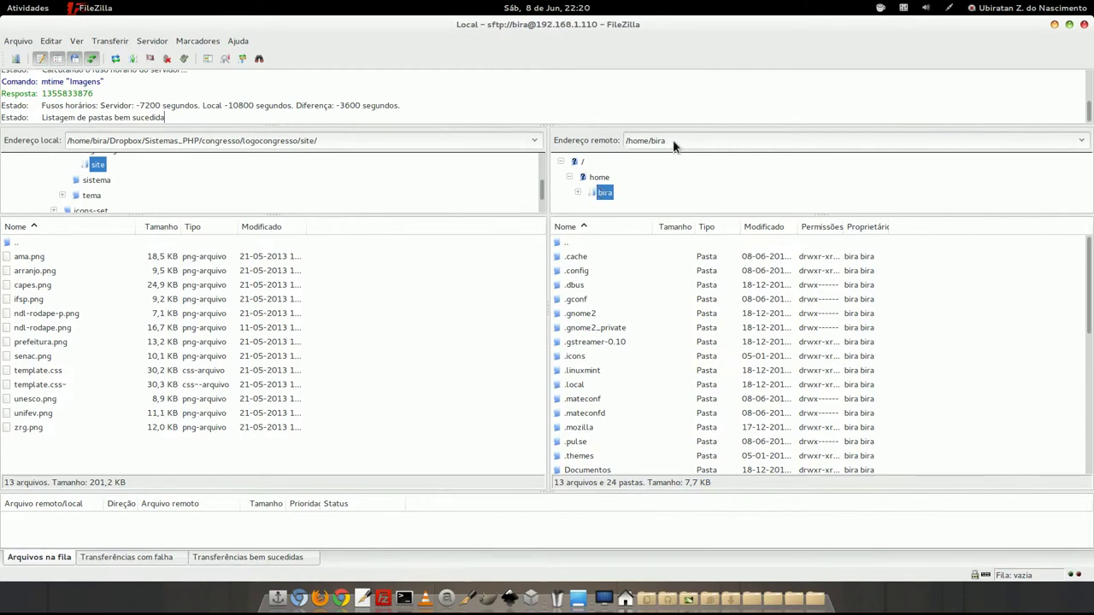
# Paste the copied projetos path as the Local site's default remote folder and reconnect, replacing the current connection.
pyautogui.click(14, 61)
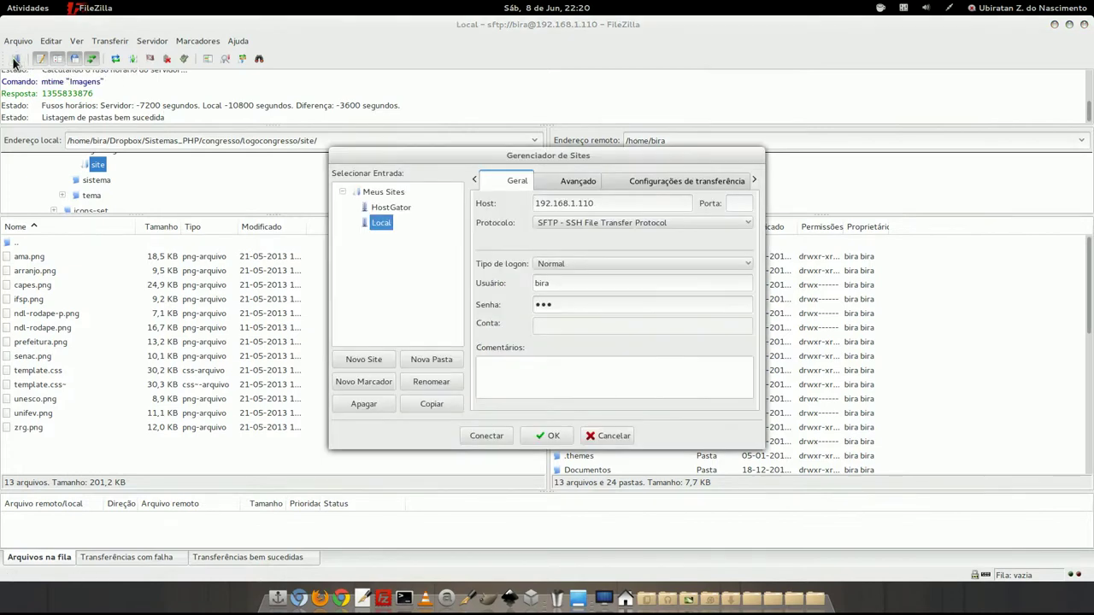
pyautogui.click(573, 180)
pyautogui.click(574, 305)
pyautogui.hotkey('ctrl', 'v')
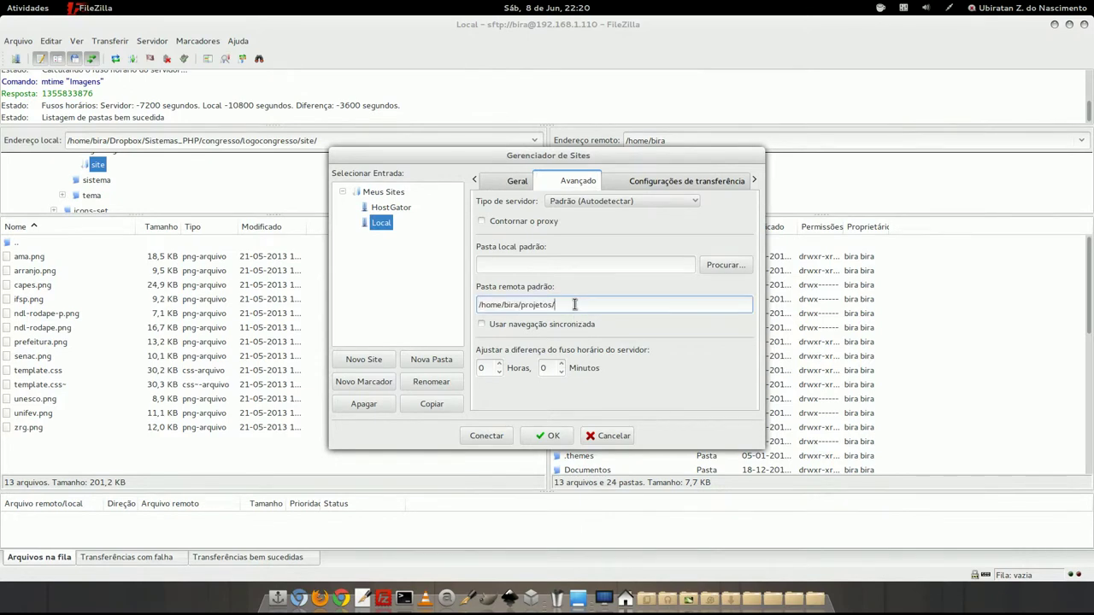
pyautogui.click(486, 436)
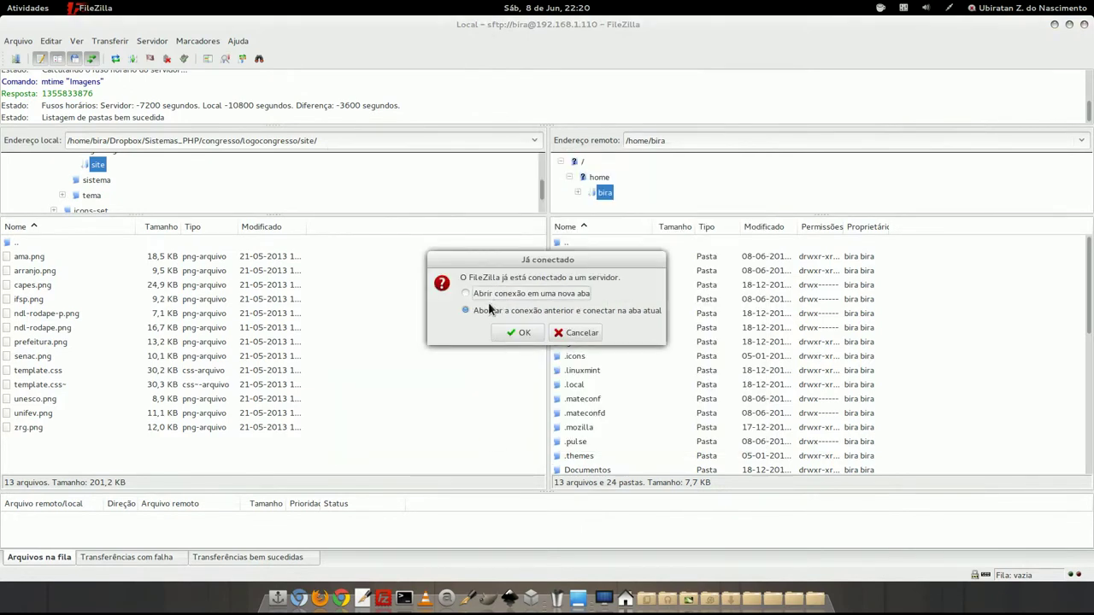
pyautogui.click(523, 333)
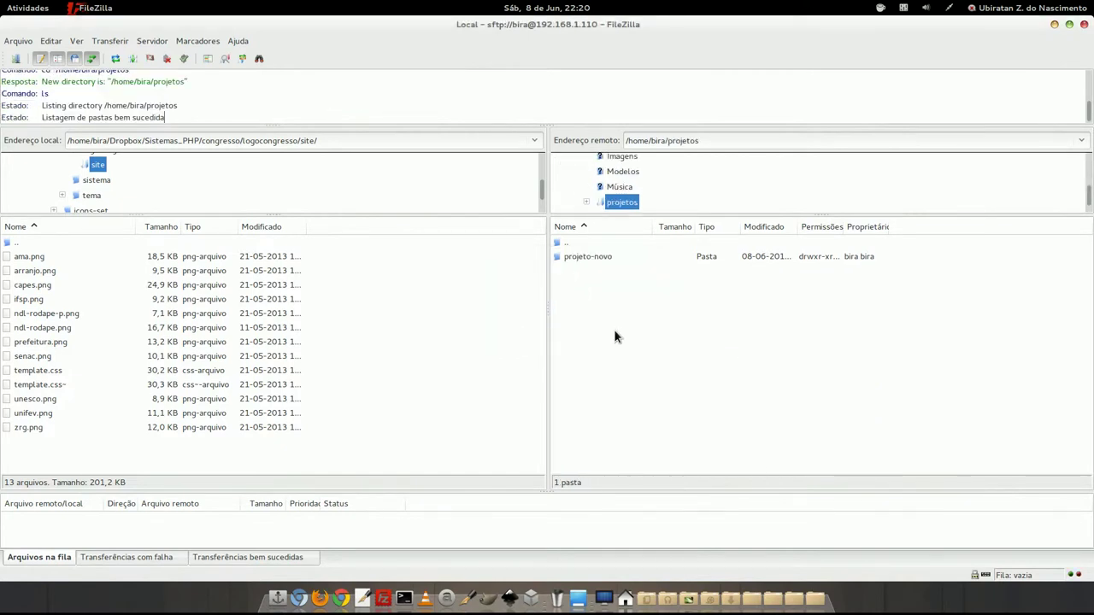
# Set the Local site's default local folder to the account's home directory path and reconnect, replacing the current connection.
pyautogui.click(14, 58)
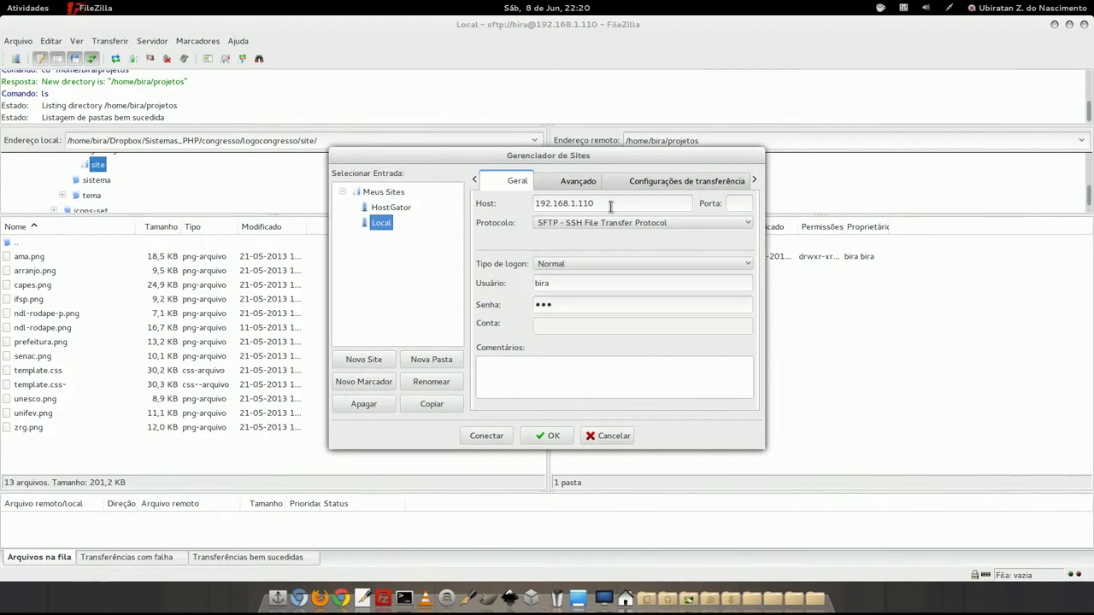
pyautogui.click(579, 183)
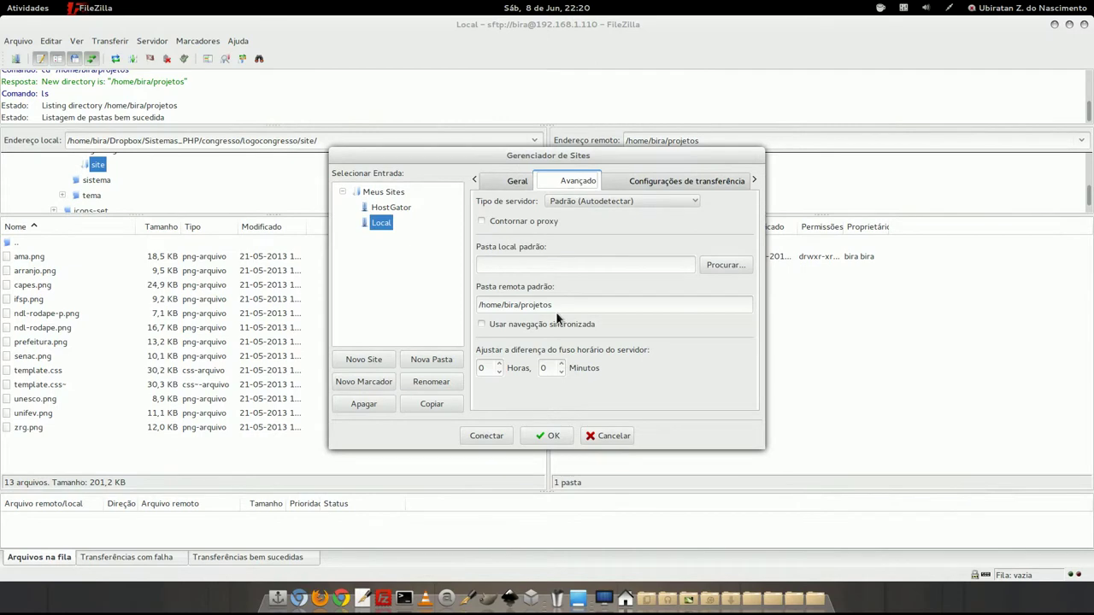
pyautogui.click(558, 263)
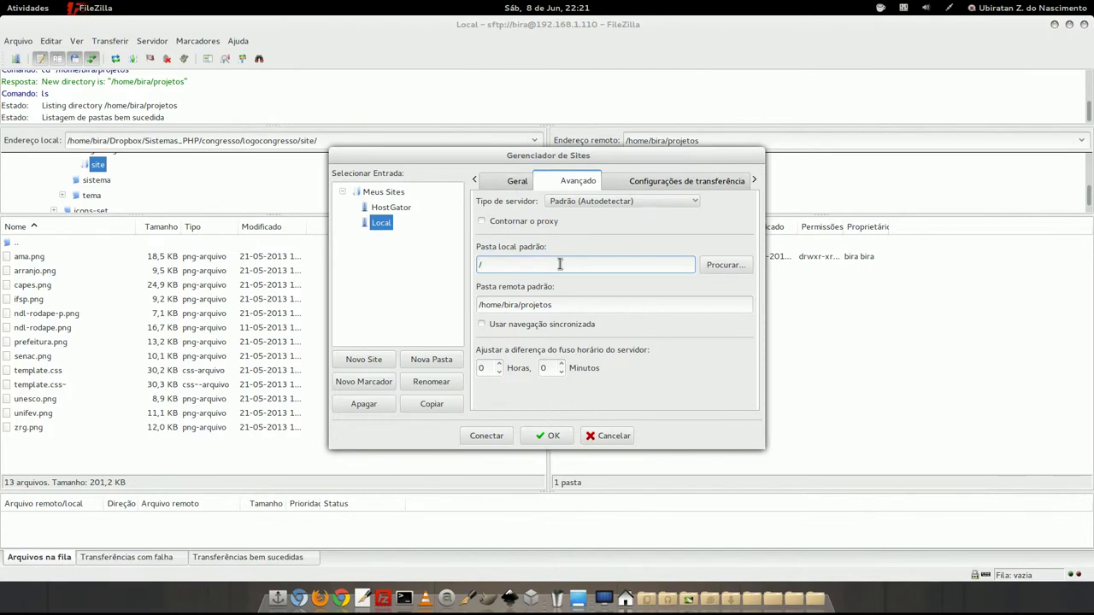
pyautogui.write('home/bira')
pyautogui.click(487, 434)
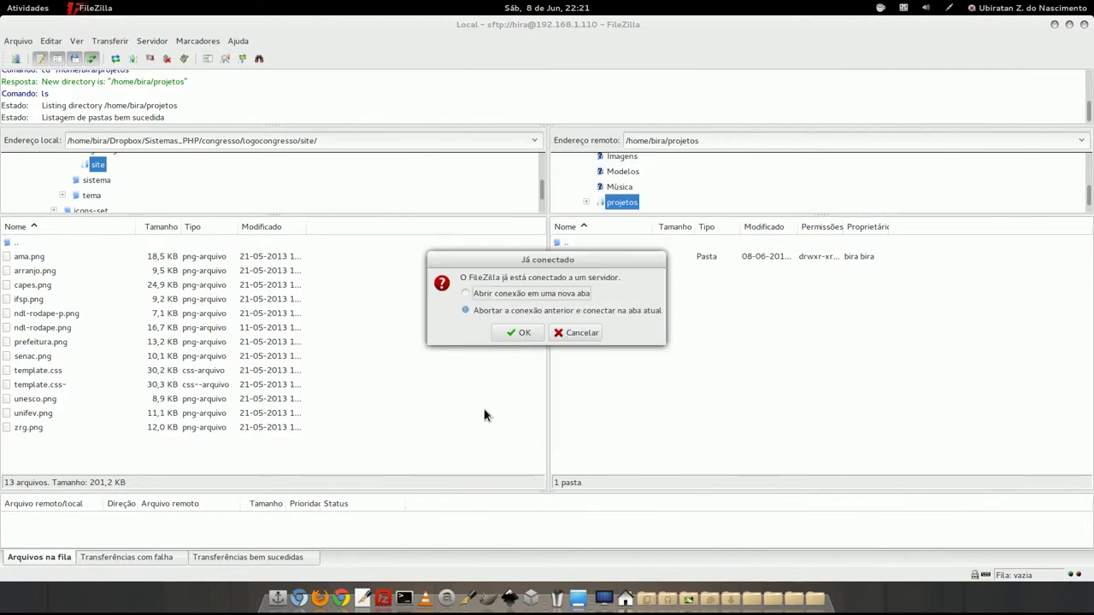
pyautogui.click(514, 334)
# Look through the local home directory listing and slightly narrow the local pane beside the remote projetos listing.
pyautogui.scroll(-1, 89, 341)
pyautogui.scroll(1, 89, 340)
pyautogui.scroll(-3, 90, 340)
pyautogui.scroll(-2, 89, 340)
pyautogui.scroll(-10, 88, 368)
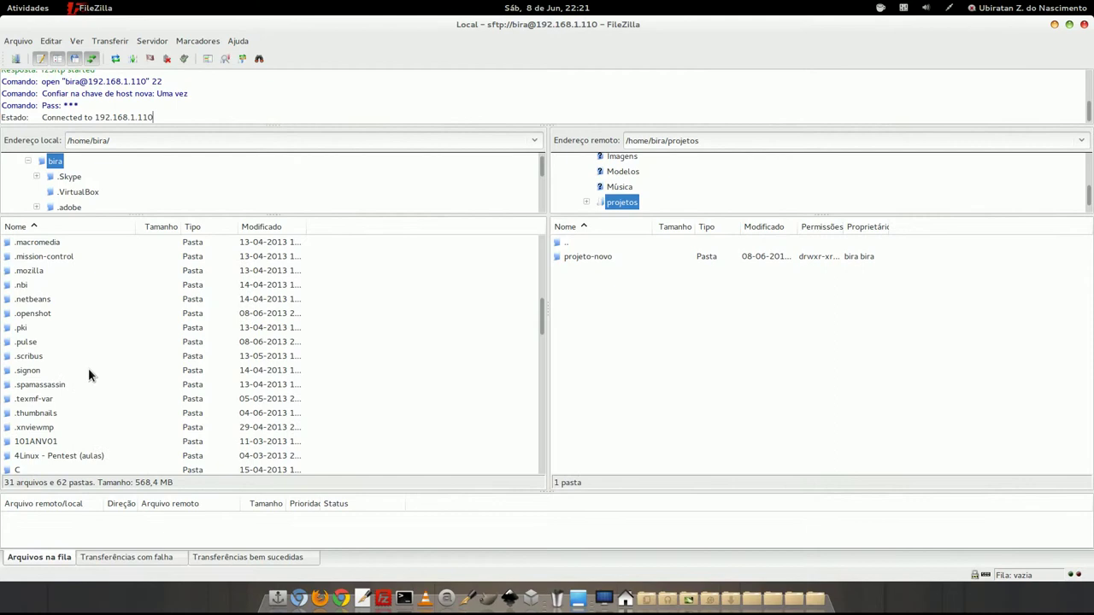
pyautogui.scroll(13, 94, 358)
pyautogui.scroll(2, 94, 357)
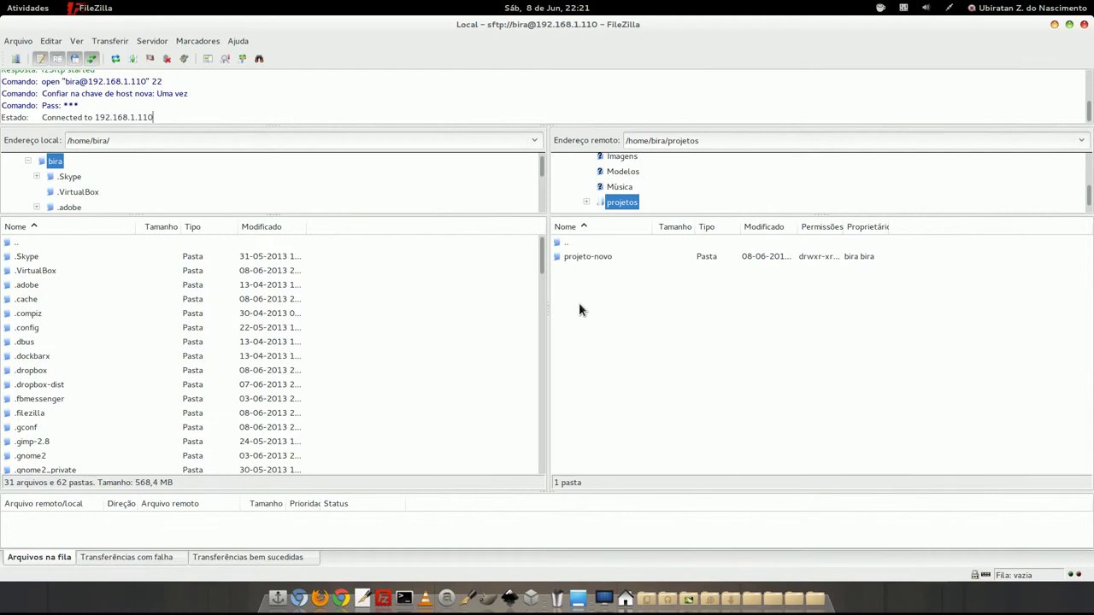
pyautogui.moveTo(547, 301); pyautogui.dragTo(518, 300)
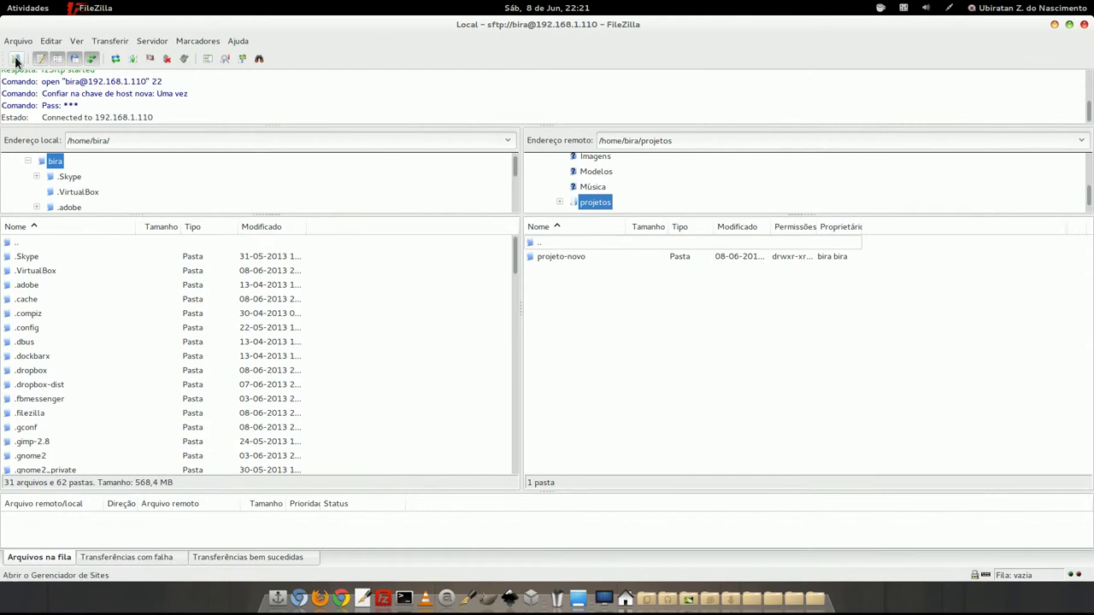
# Restore the FileZilla window, place it beside the Mint14 virtual machine, and show the localhost index in the virtual machine's Firefox.
pyautogui.doubleClick(754, 21)
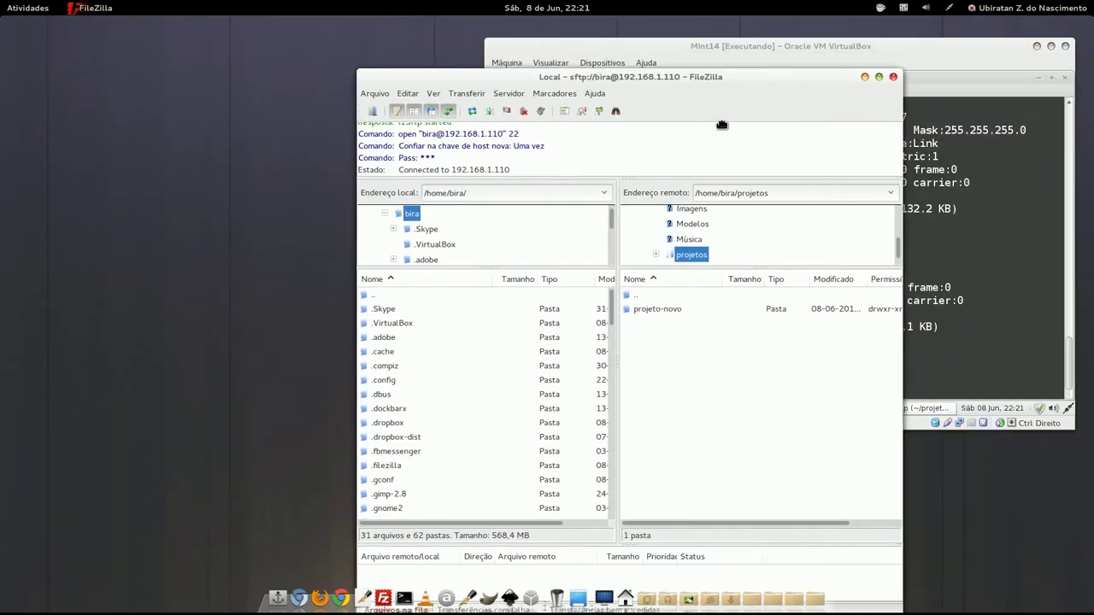
pyautogui.moveTo(752, 49); pyautogui.dragTo(461, 86)
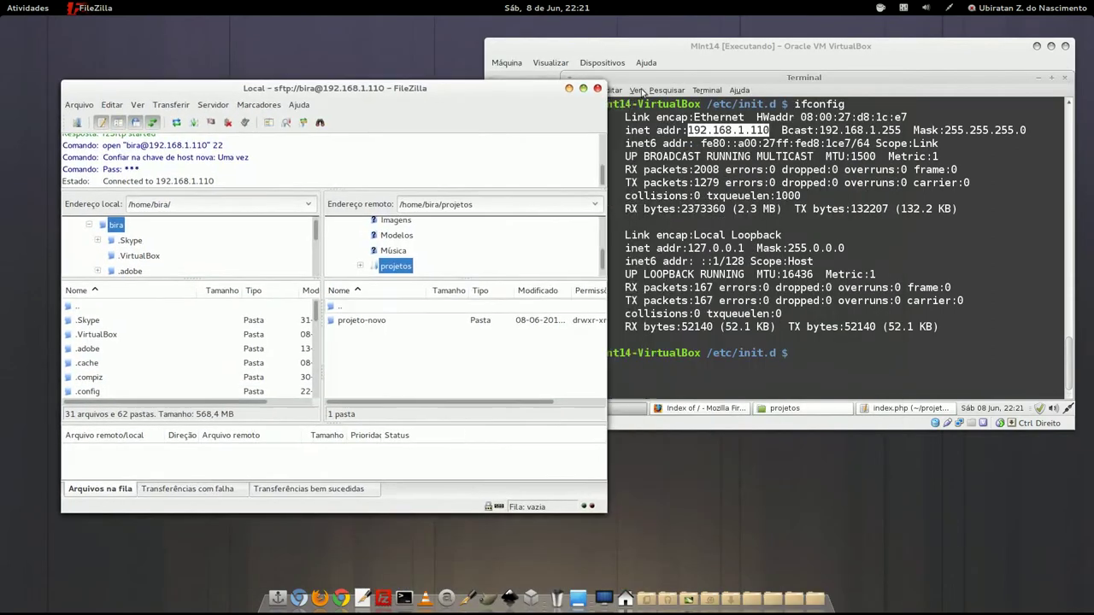
pyautogui.click(906, 137)
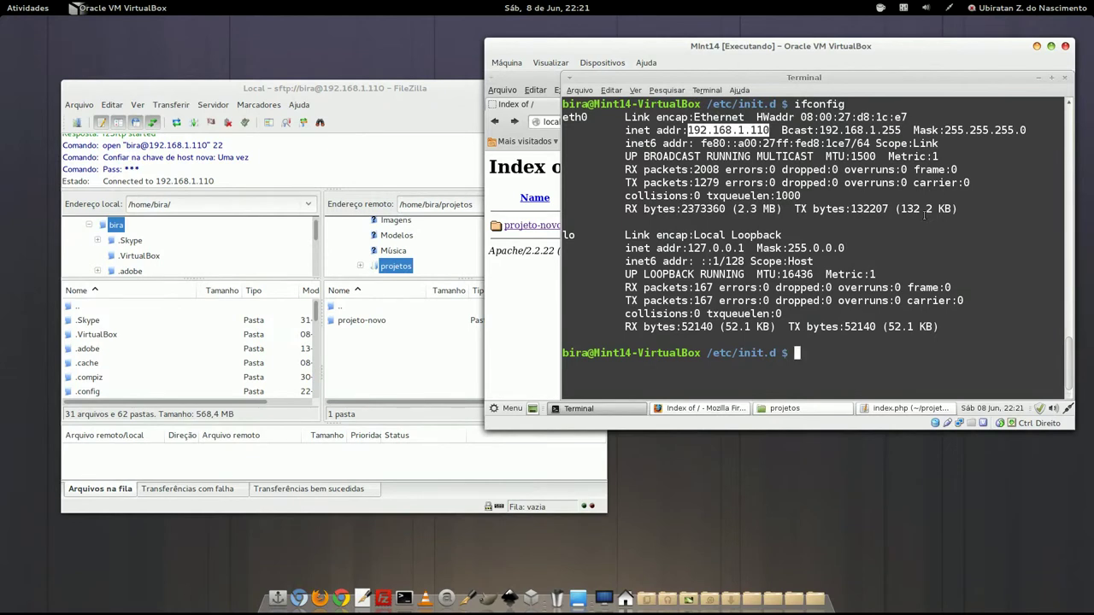
pyautogui.click(702, 410)
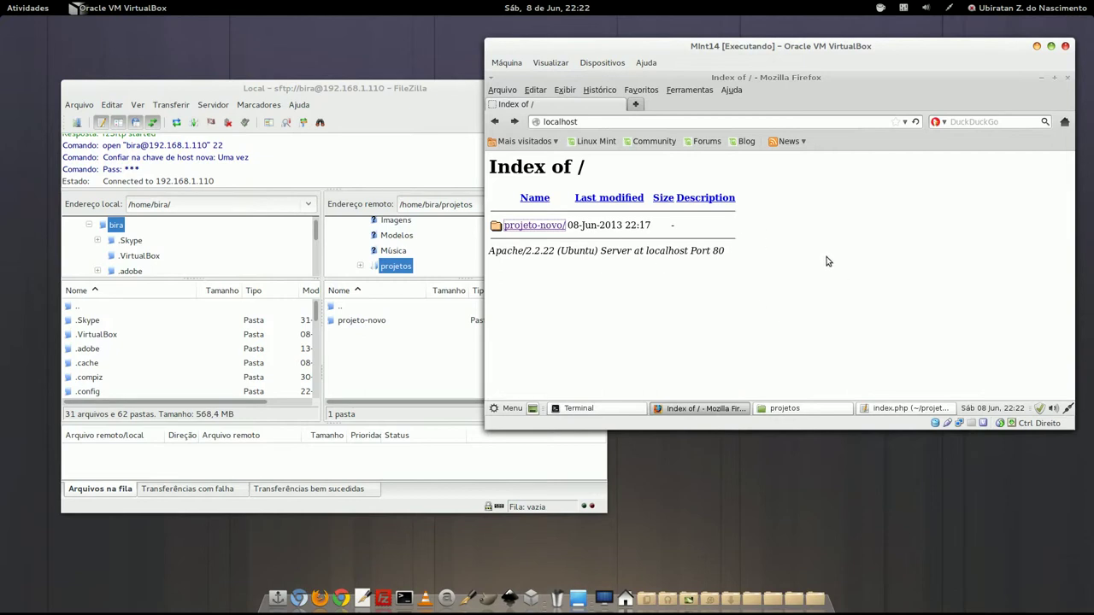
# Compare the Local site's host address with the virtual machine's ifconfig output and reconnect to the site, replacing the current connection.
pyautogui.click(389, 97)
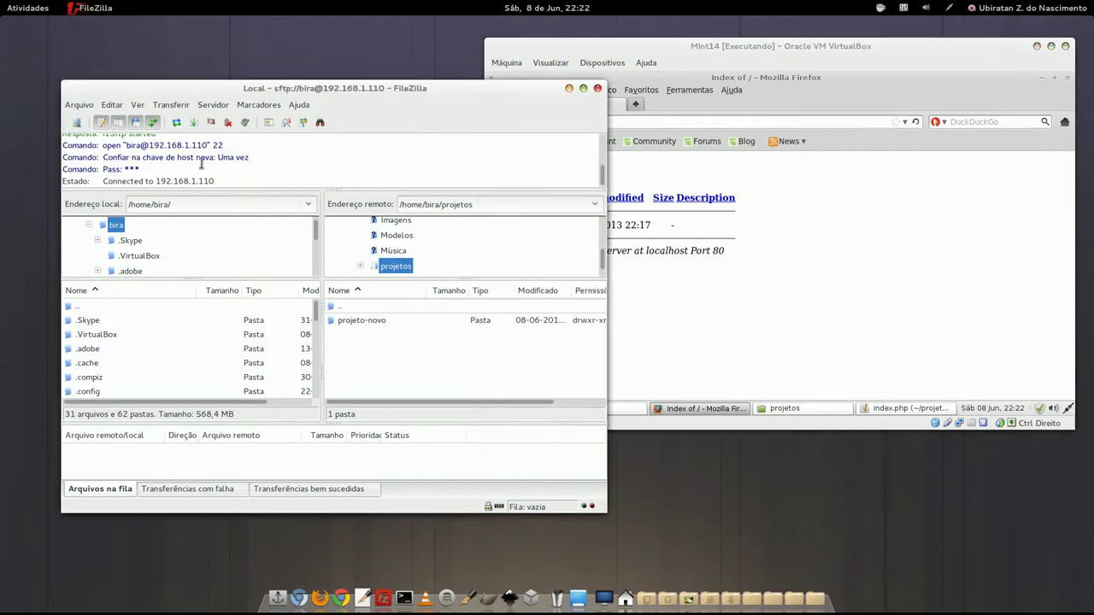
pyautogui.click(78, 124)
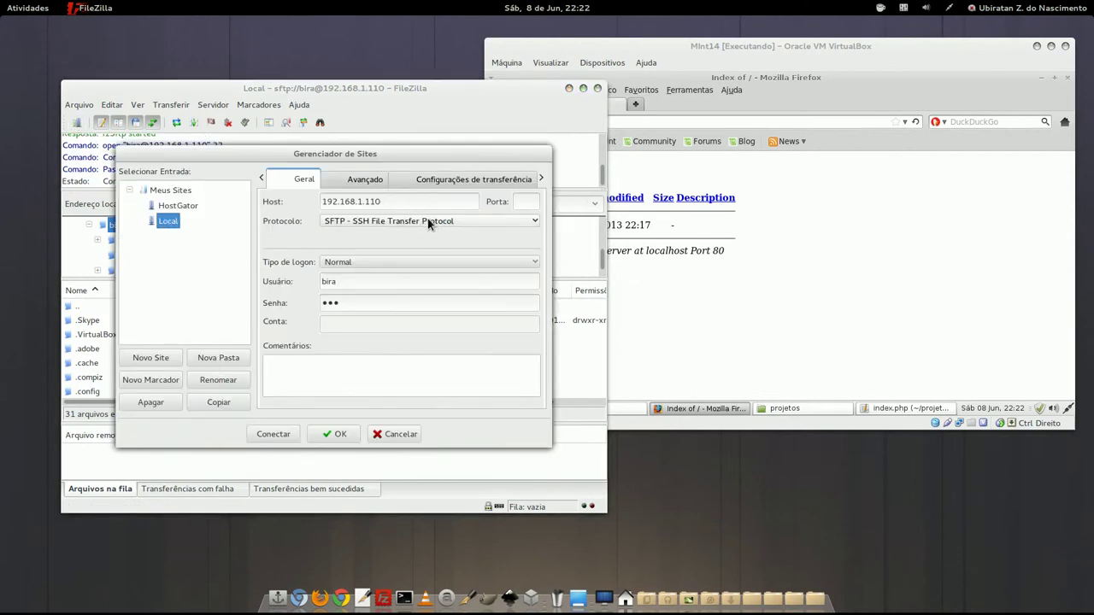
pyautogui.moveTo(398, 201); pyautogui.dragTo(339, 201)
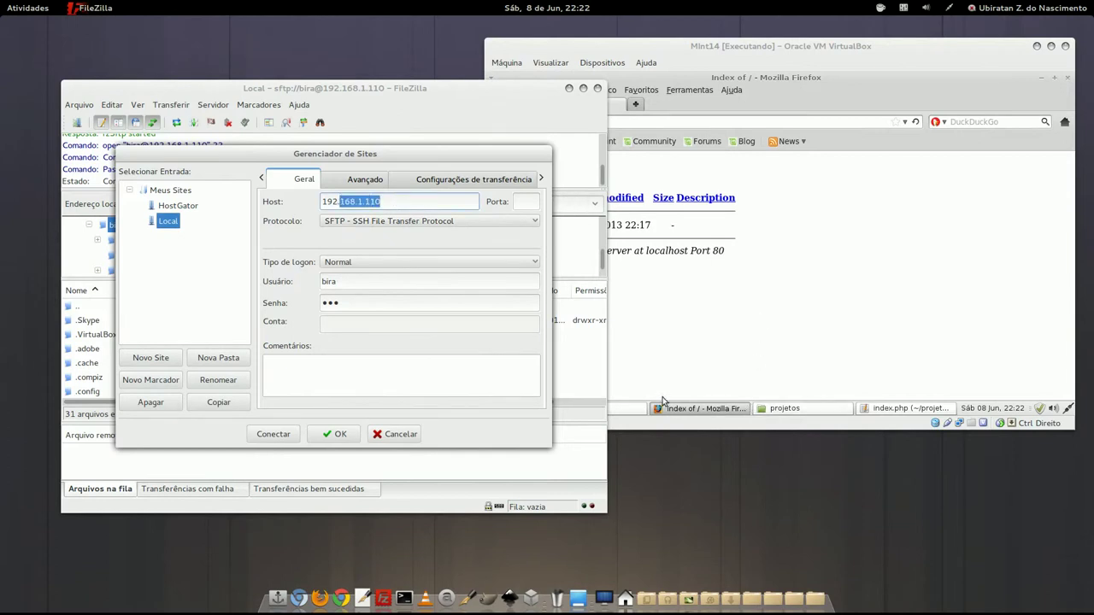
pyautogui.click(632, 408)
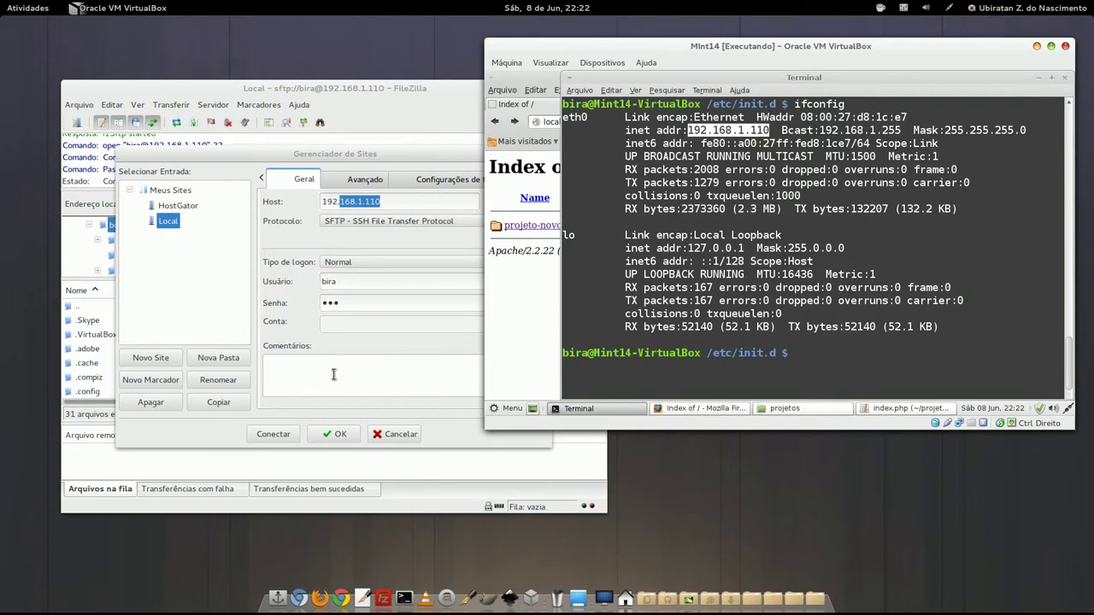
pyautogui.click(276, 434)
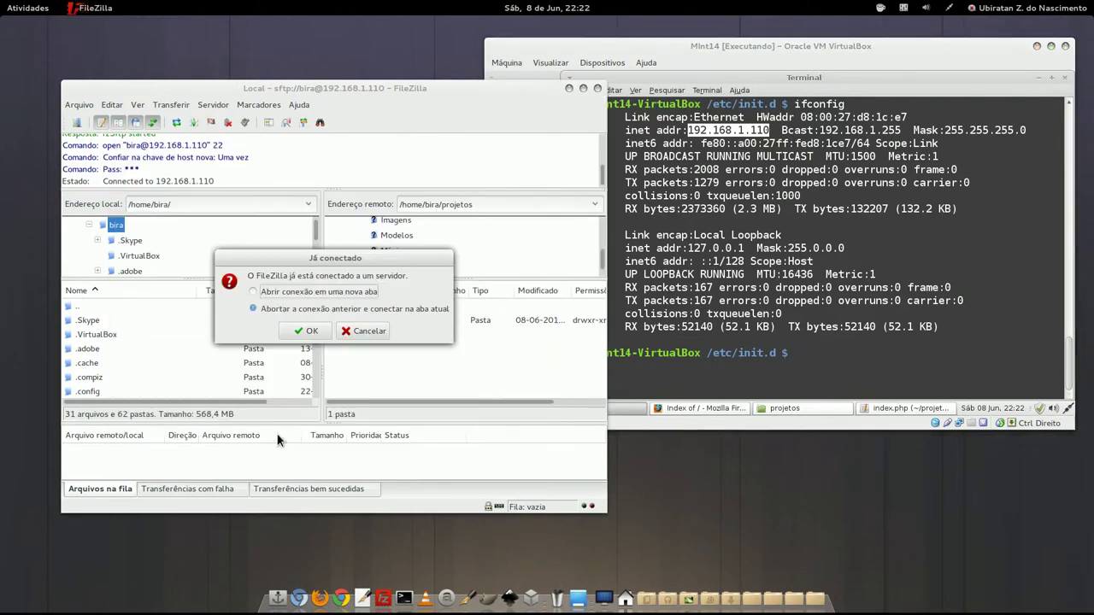
pyautogui.click(311, 331)
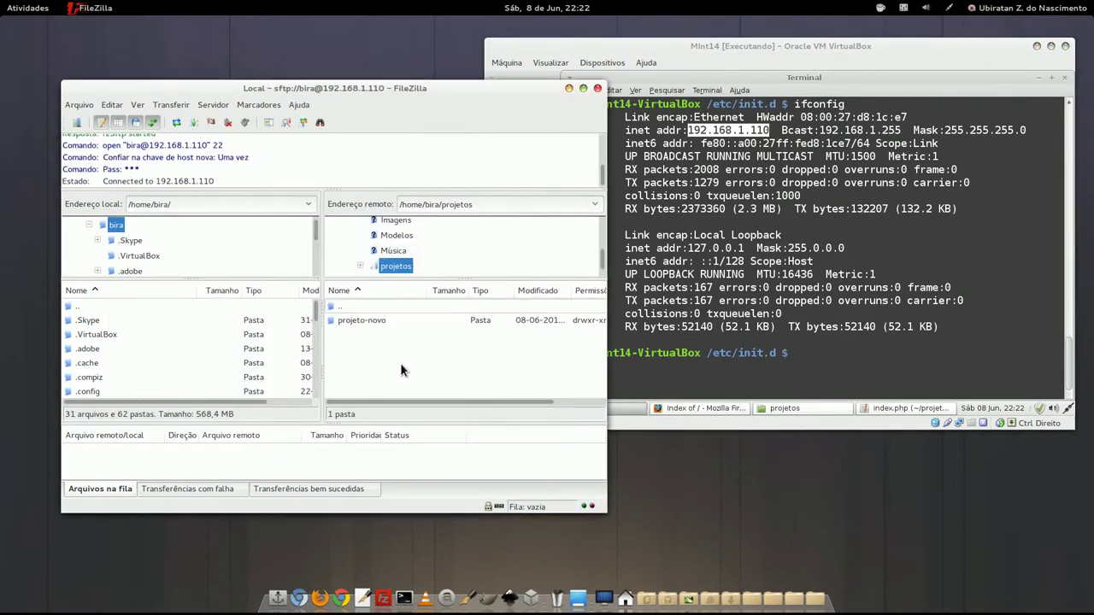
# Look inside the remote projeto-novo folder and return to the projetos folder.
pyautogui.doubleClick(366, 324)
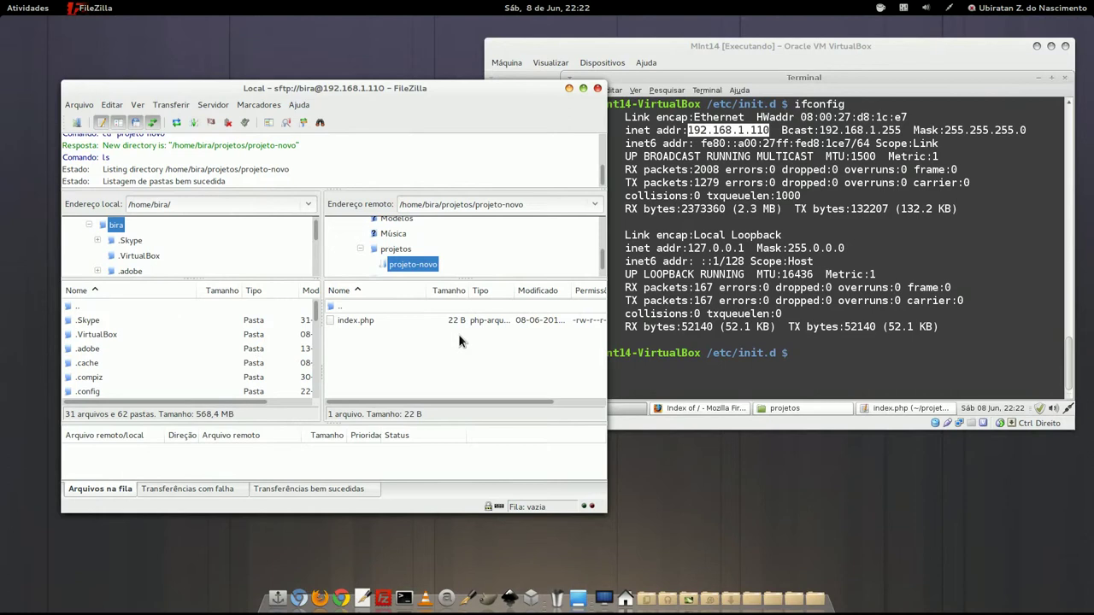
pyautogui.moveTo(535, 94); pyautogui.dragTo(510, 82)
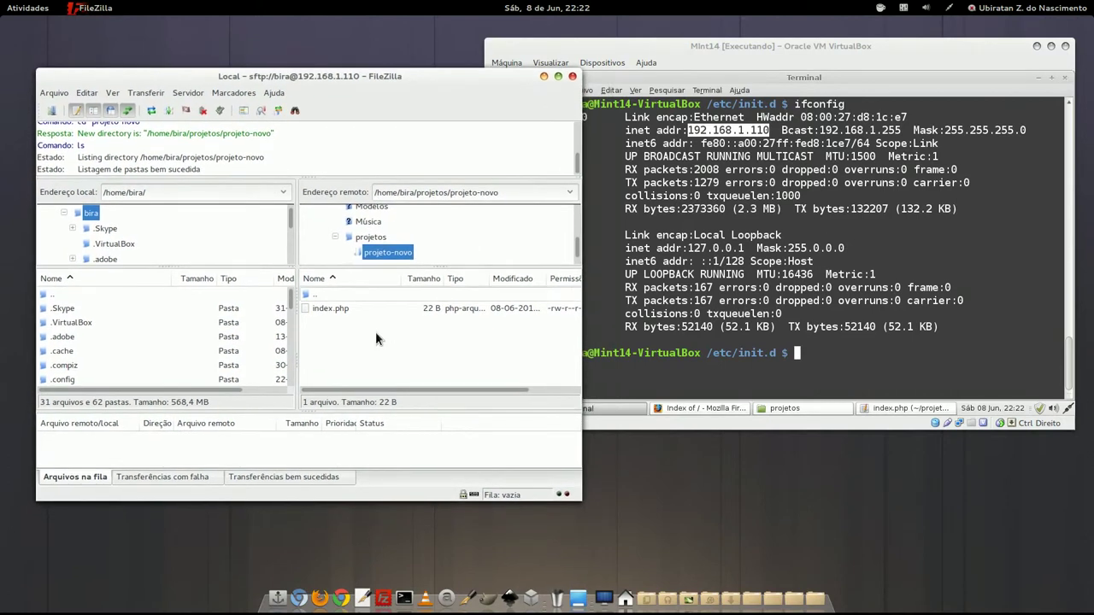
pyautogui.doubleClick(316, 296)
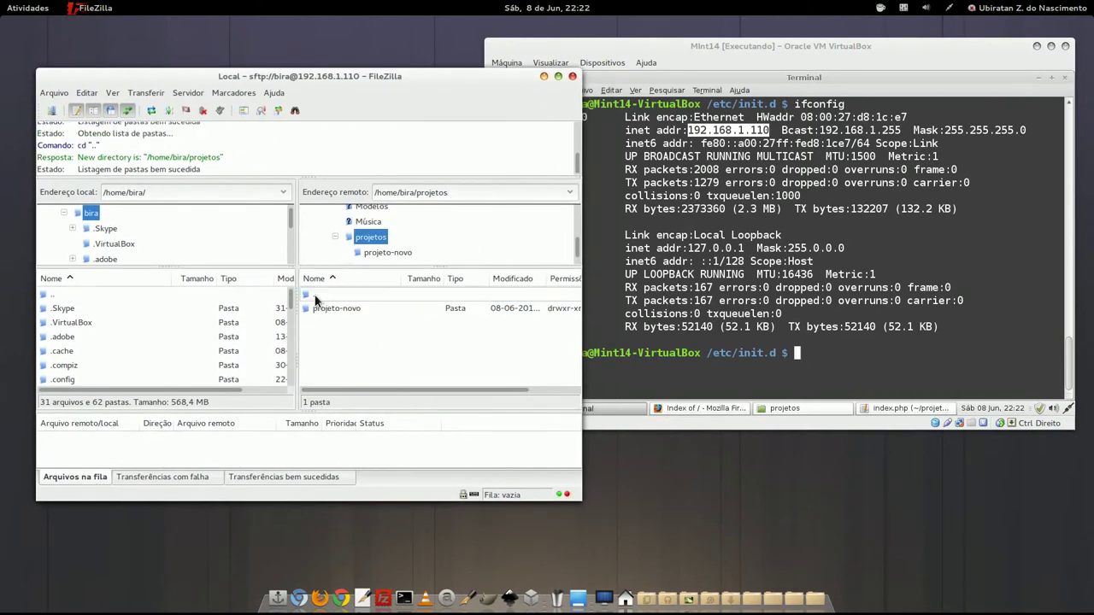
# Minimize the Mint14 virtual machine, maximize the FileZilla window, and launch the Text Editor.
pyautogui.click(1037, 47)
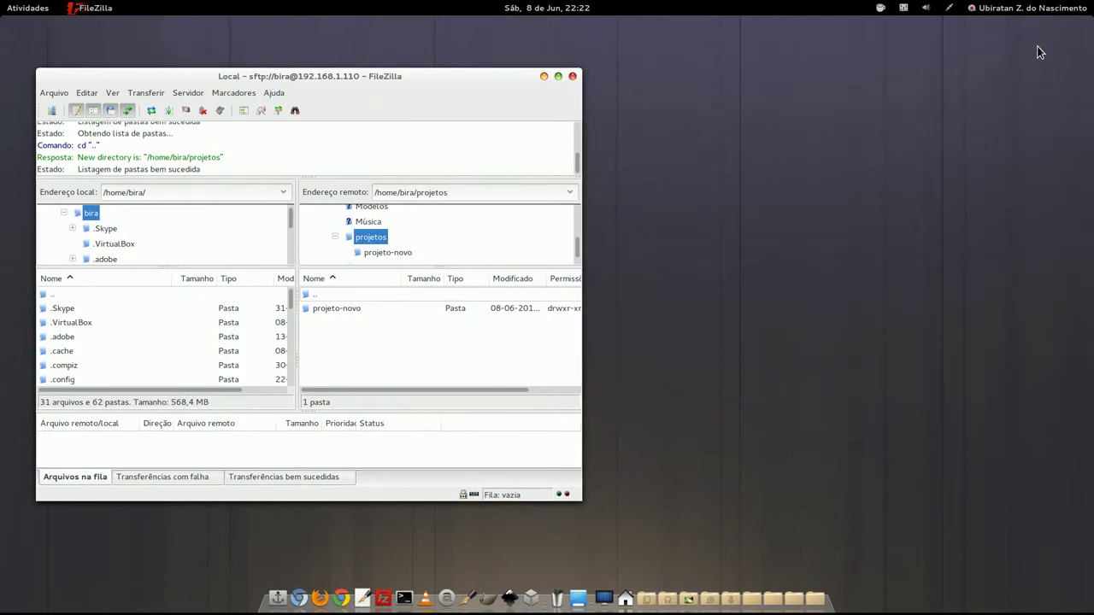
pyautogui.doubleClick(484, 77)
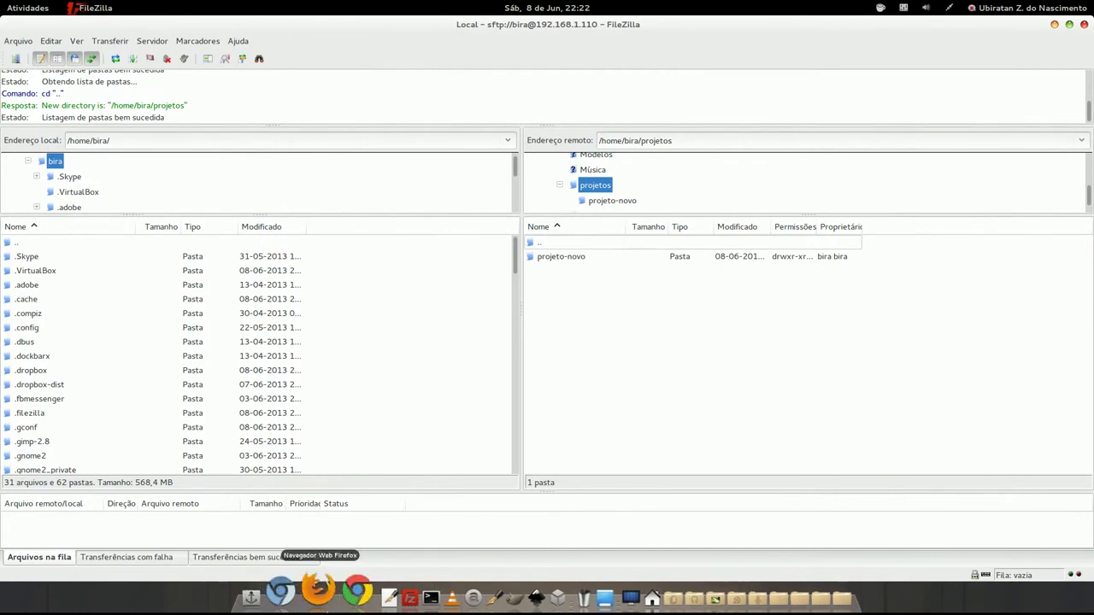
pyautogui.click(363, 590)
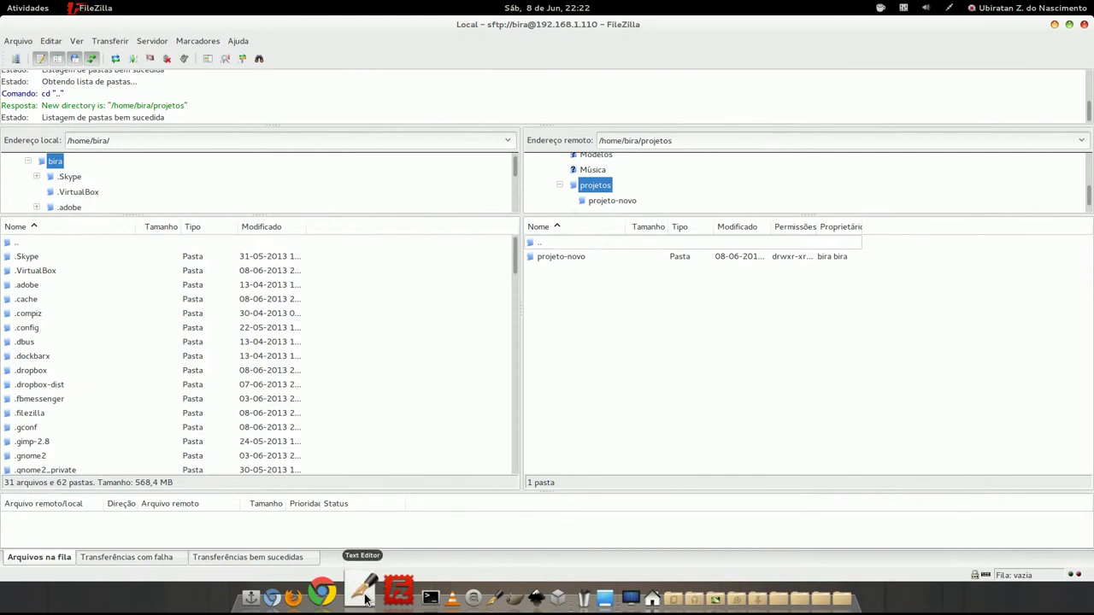